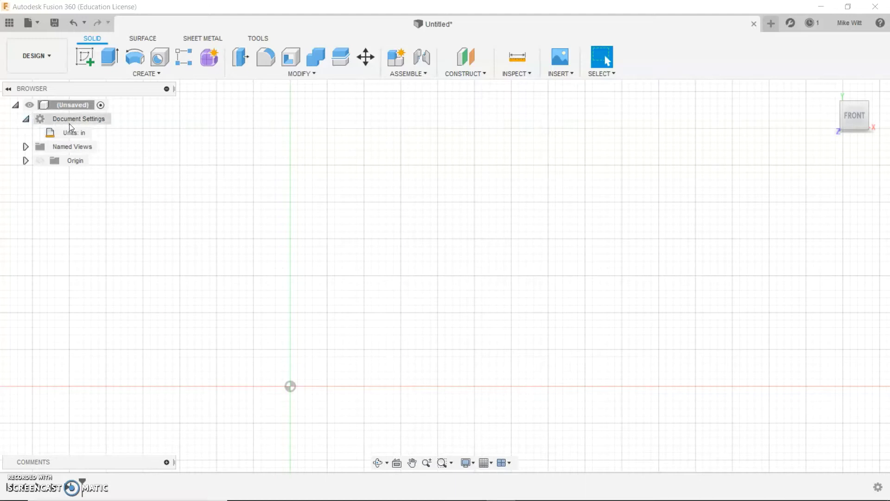
Check the document's active unit type in the document settings without changing it
click(27, 119)
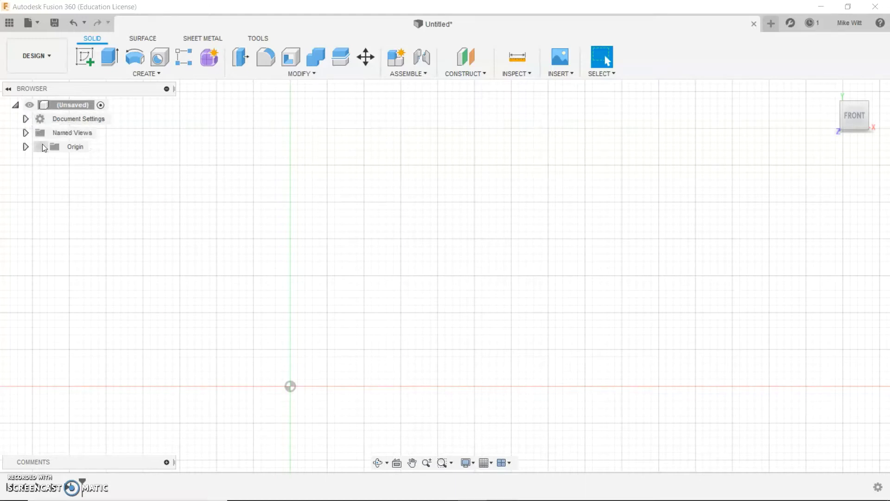
click(26, 118)
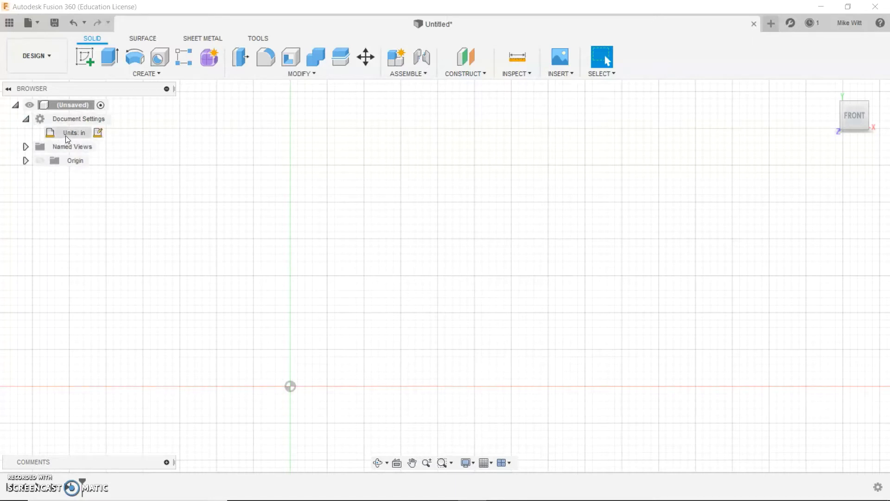
click(98, 134)
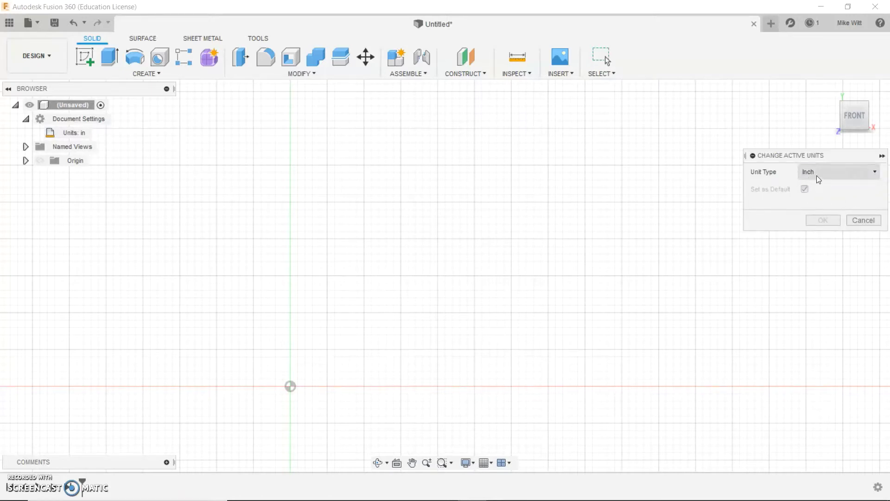
click(864, 220)
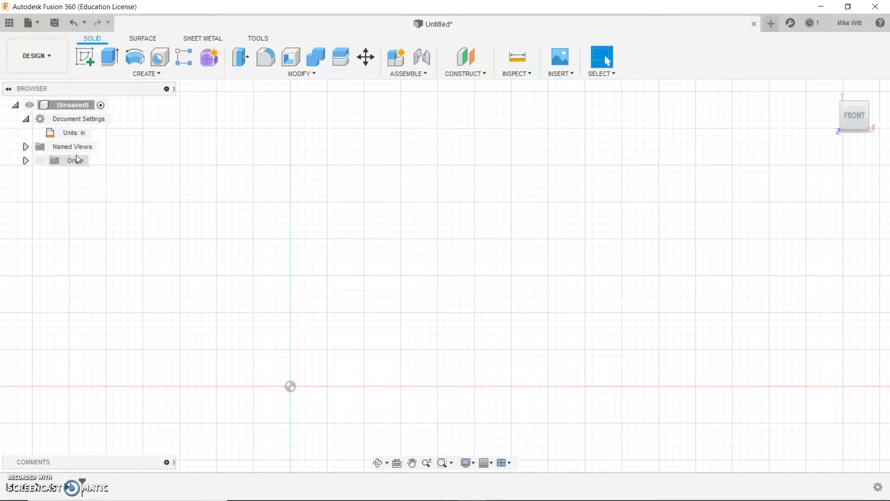
Create a new sketch on the XY origin plane
click(25, 160)
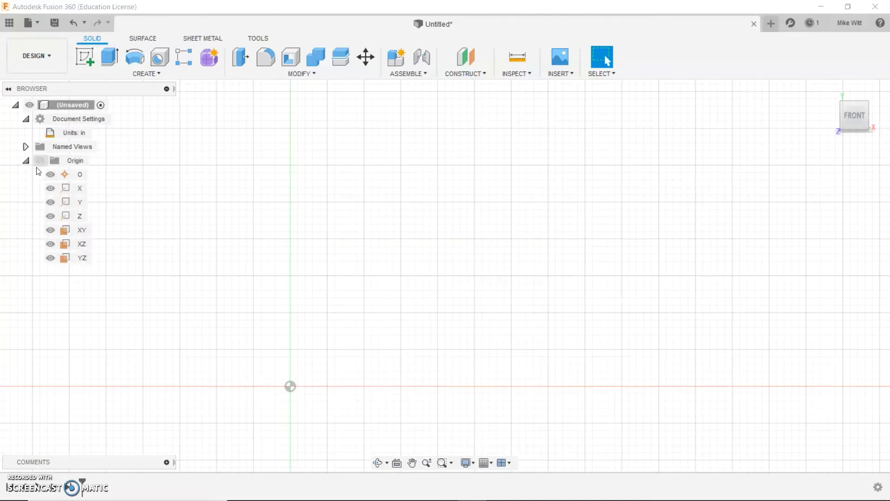
click(83, 230)
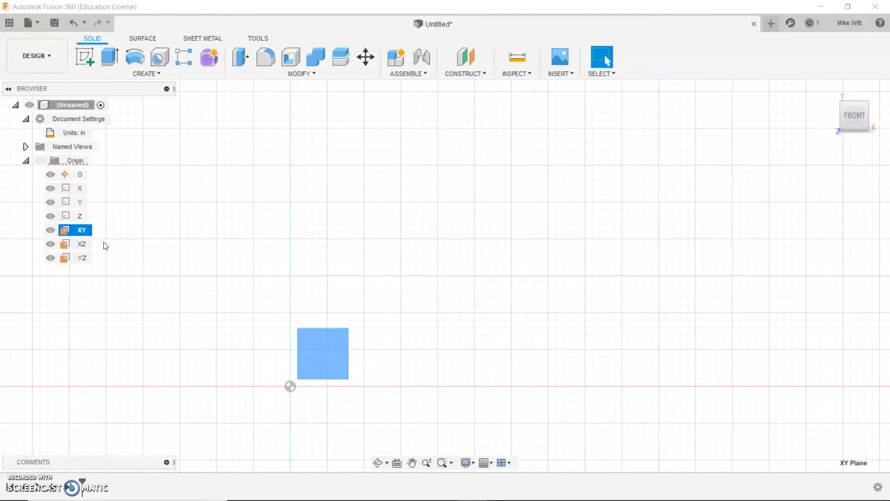
right_click(327, 355)
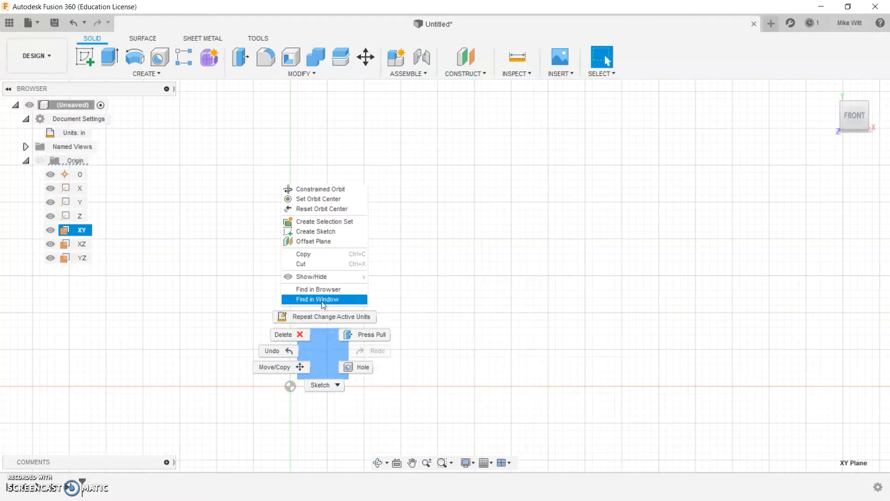
click(324, 233)
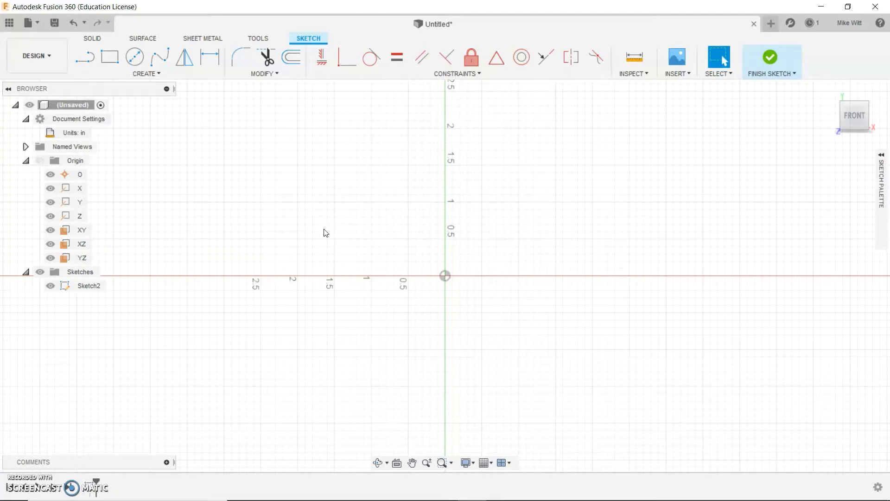
Draw a rectangle 3 in wide and 4 in high, its upper-left corner about 0.5 in right of and 1 in above the origin
click(110, 62)
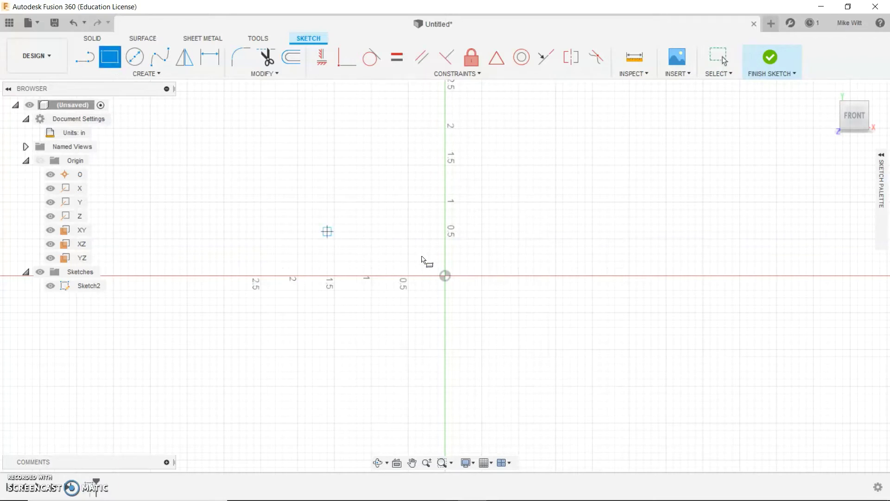
click(481, 202)
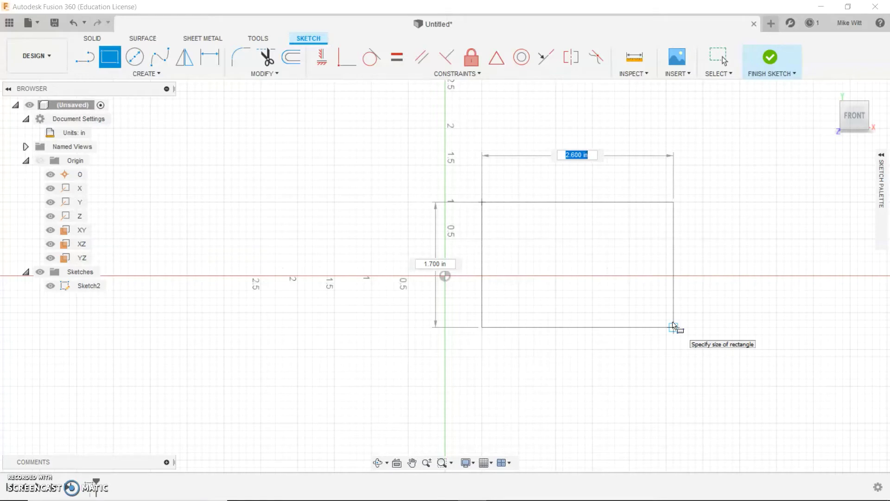
text(3)
key(Tab)
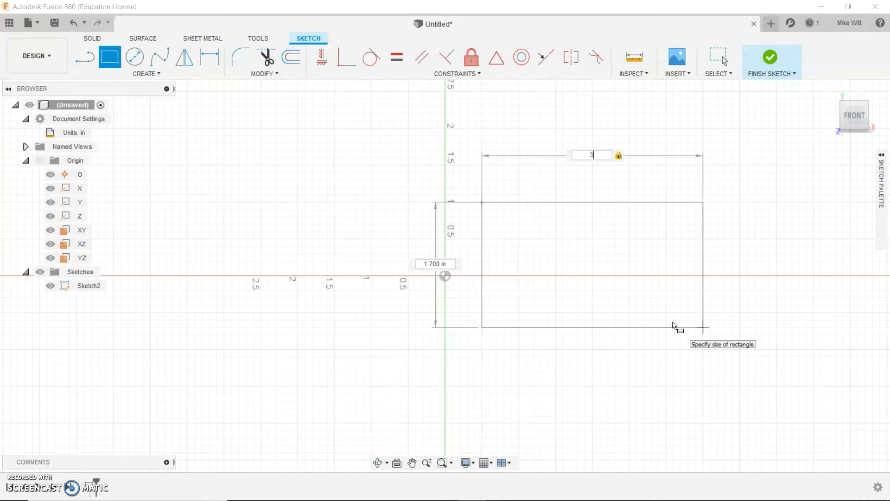
key(Tab)
key(Tab)
key(Tab)
key(Tab)
key(Tab)
key(Tab)
key(Tab)
text(4)
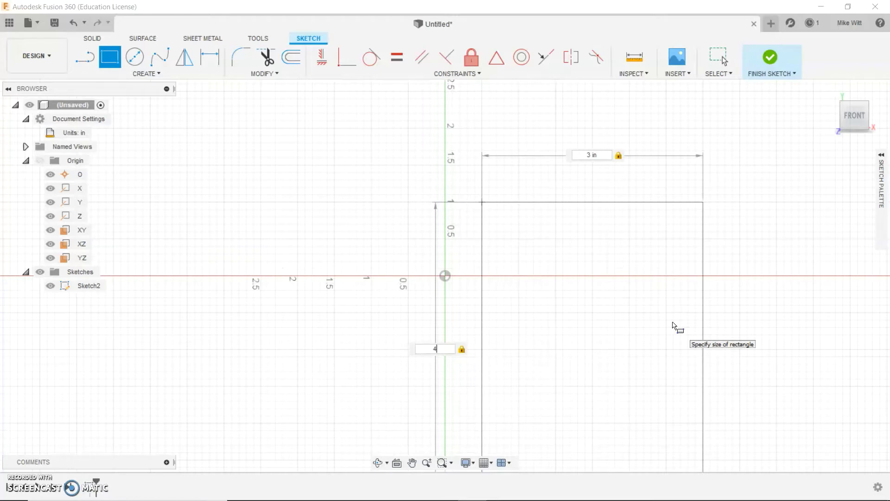
key(Return)
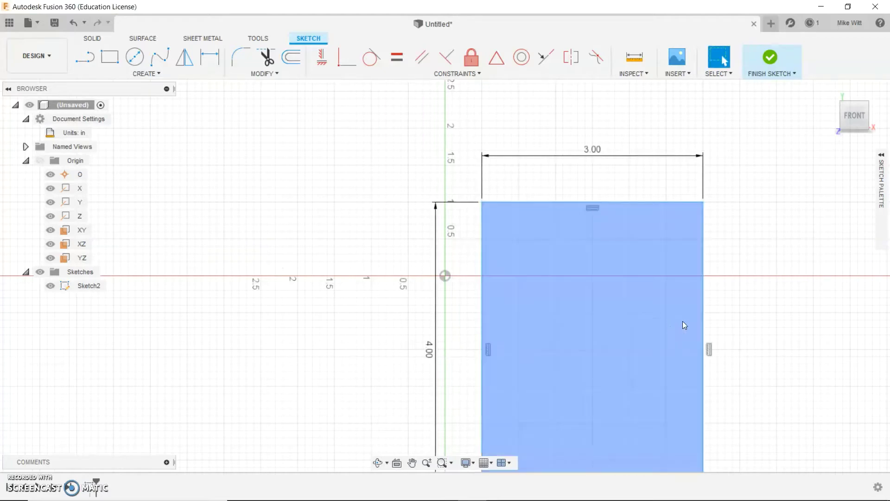
Examine the dimensioned rectangle up close and from a distance, ending with the whole outline in view
scroll(721, 326, up, 1)
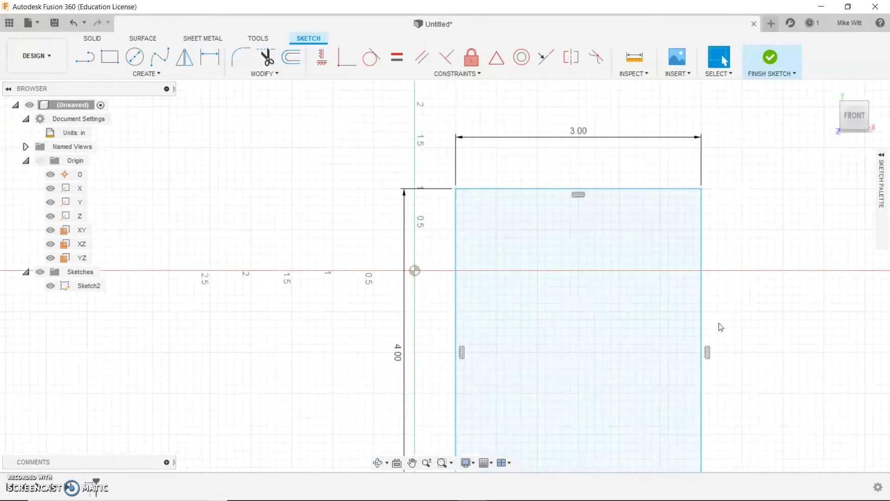
scroll(721, 326, down, 3)
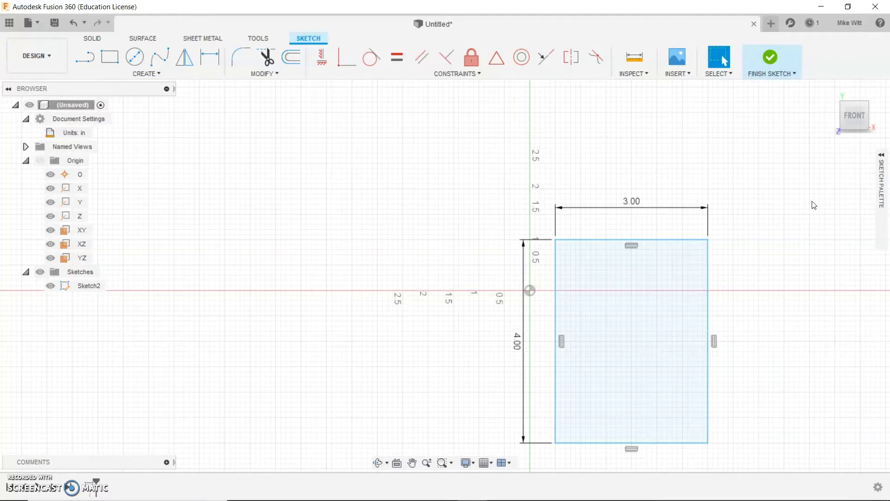
click(560, 249)
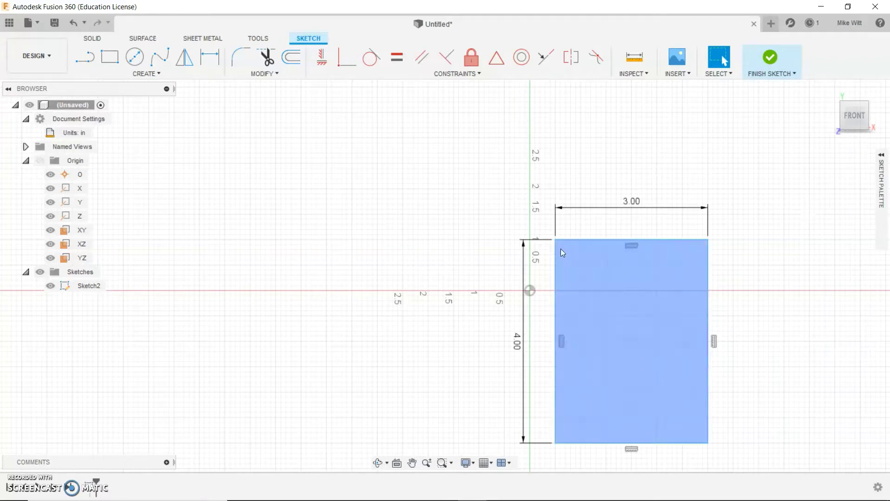
scroll(561, 250, down, 2)
scroll(562, 249, up, 2)
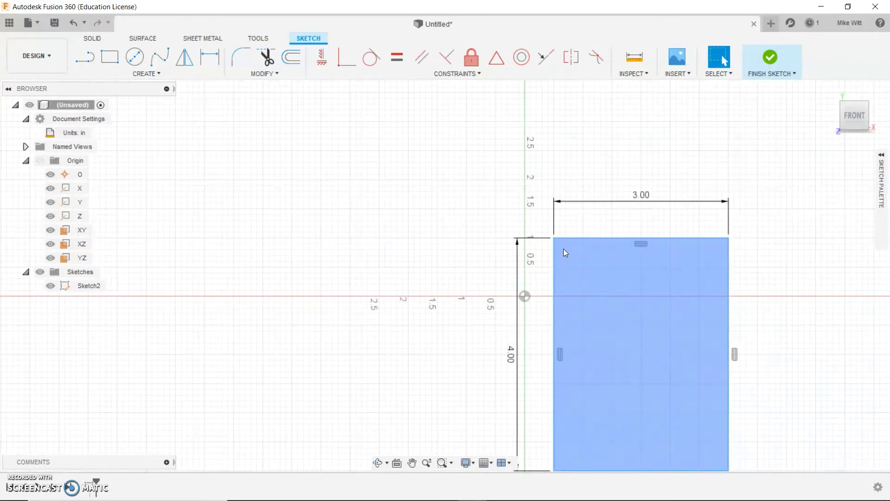
scroll(563, 248, down, 4)
scroll(563, 249, down, 3)
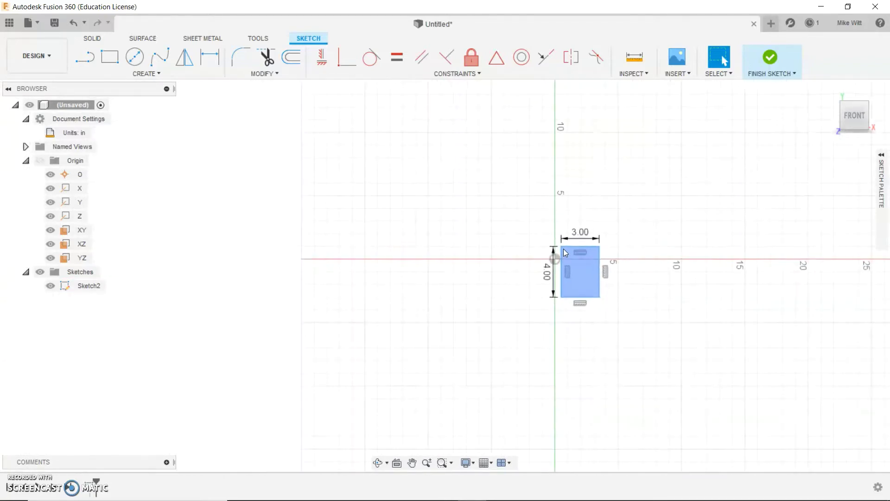
scroll(564, 248, up, 5)
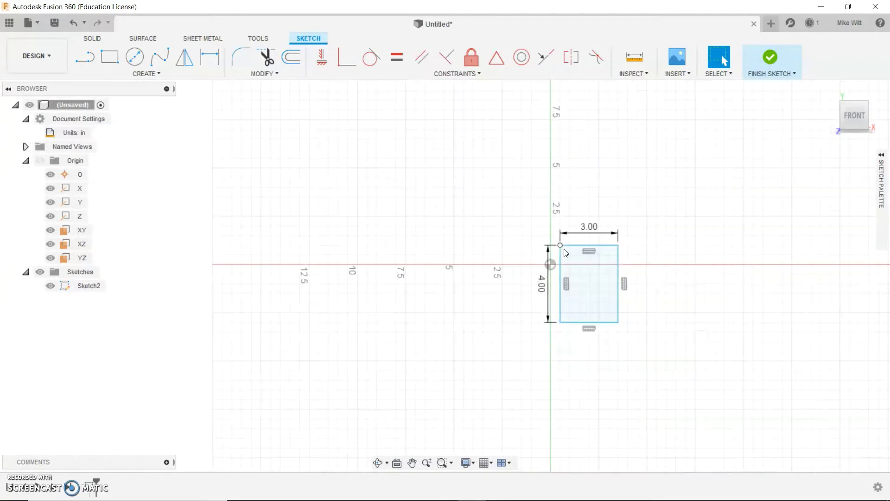
scroll(564, 251, up, 3)
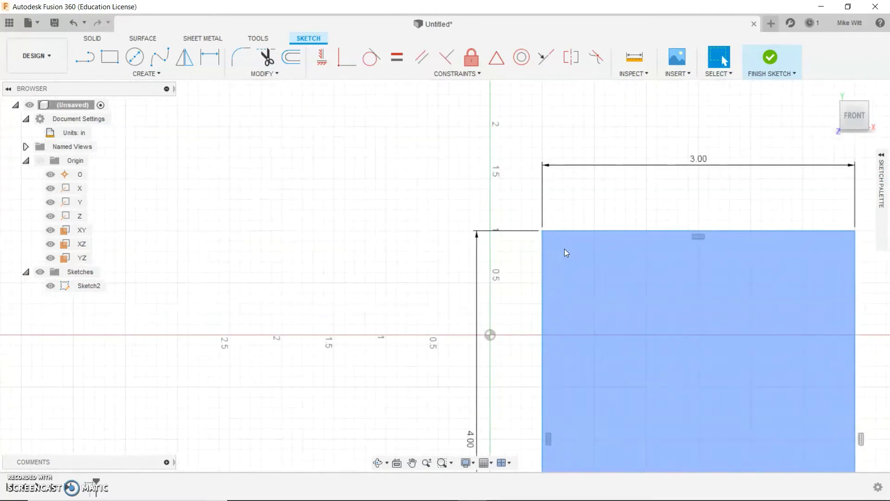
scroll(565, 250, down, 2)
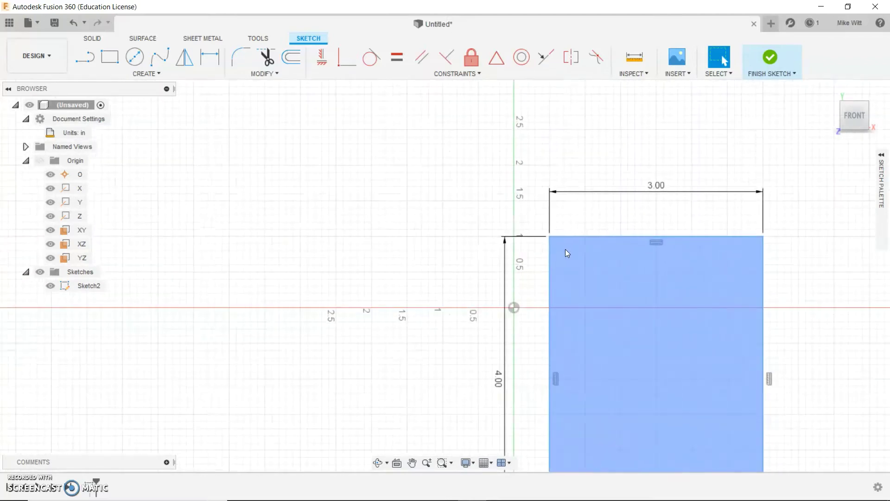
scroll(565, 251, down, 1)
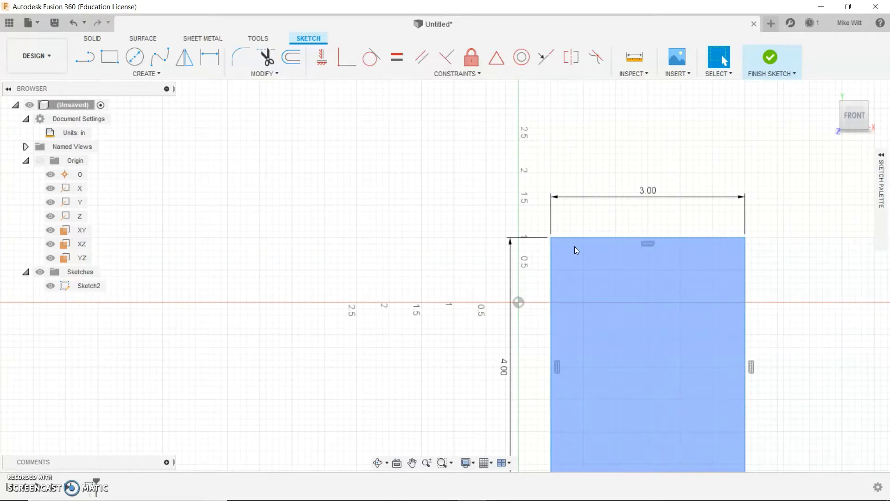
mouse_move(616, 263)
middle_down()
mouse_move(251, 269)
mouse_move(672, 272)
mouse_move(419, 270)
mouse_move(511, 174)
mouse_move(497, 290)
mouse_move(517, 218)
mouse_move(501, 197)
middle_up()
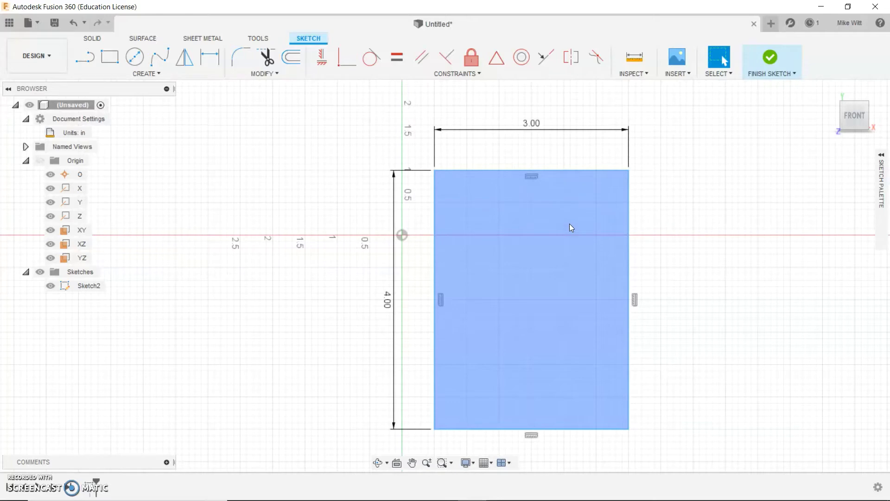
Inspect the rectangle sketch from the front, bottom, back, top and home views, ending at an angled front-right view
mouse_move(566, 226)
shift+middle_down()
mouse_move(463, 232)
mouse_move(548, 232)
mouse_move(562, 217)
mouse_move(550, 227)
mouse_move(565, 229)
shift+middle_up()
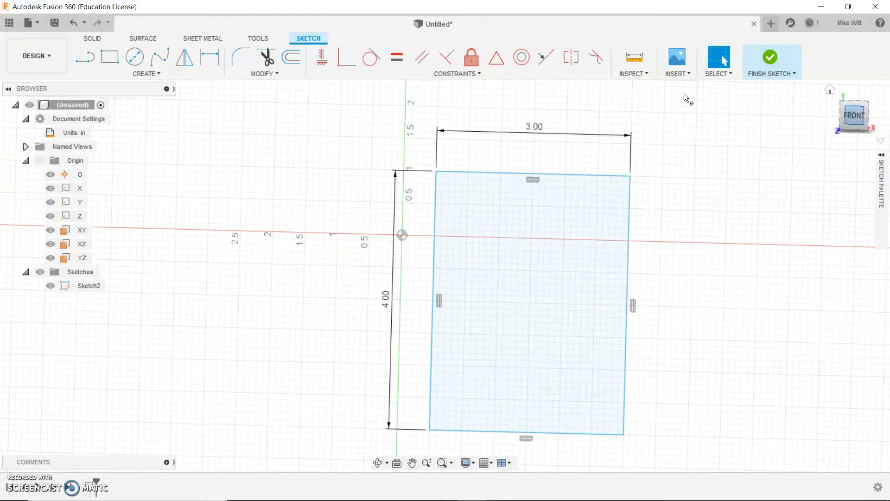
click(855, 117)
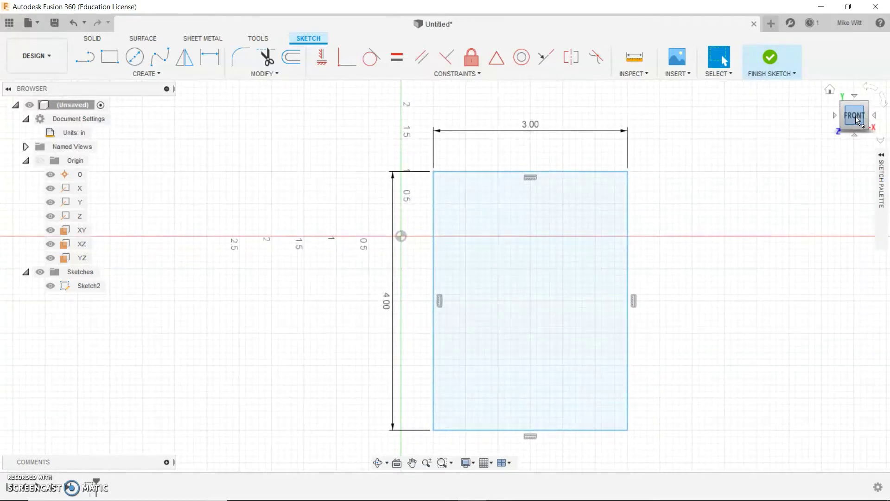
click(854, 134)
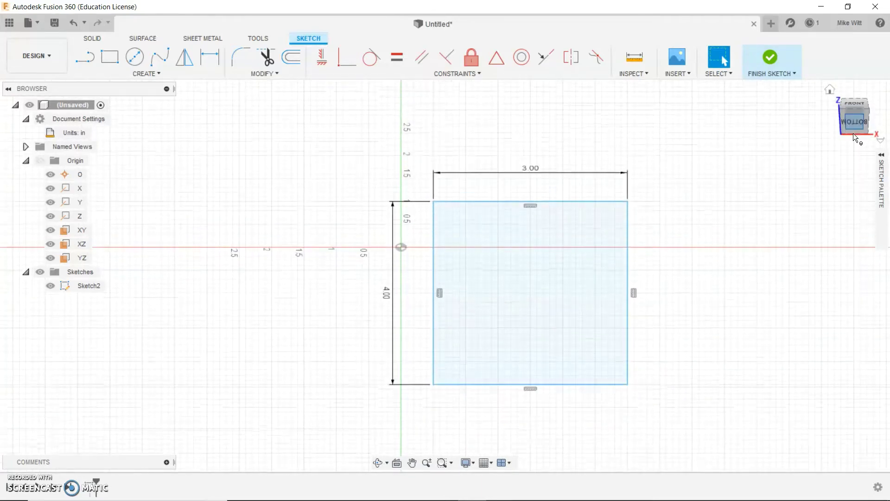
click(852, 134)
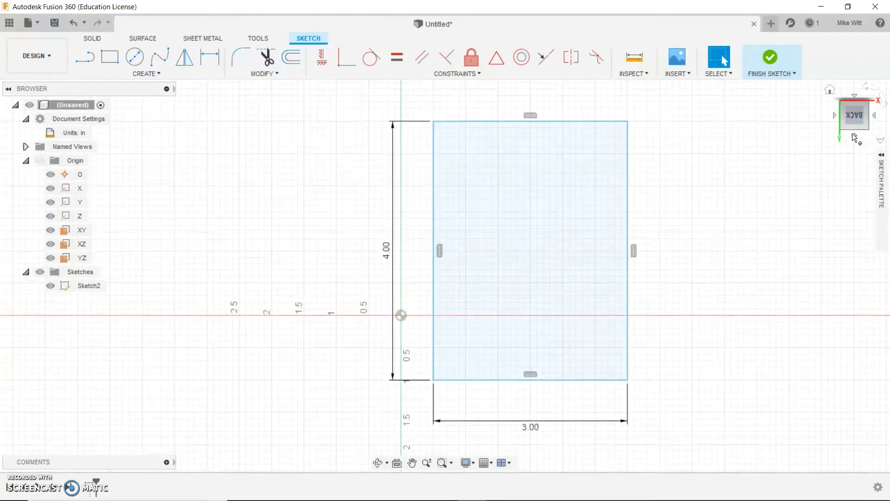
click(853, 134)
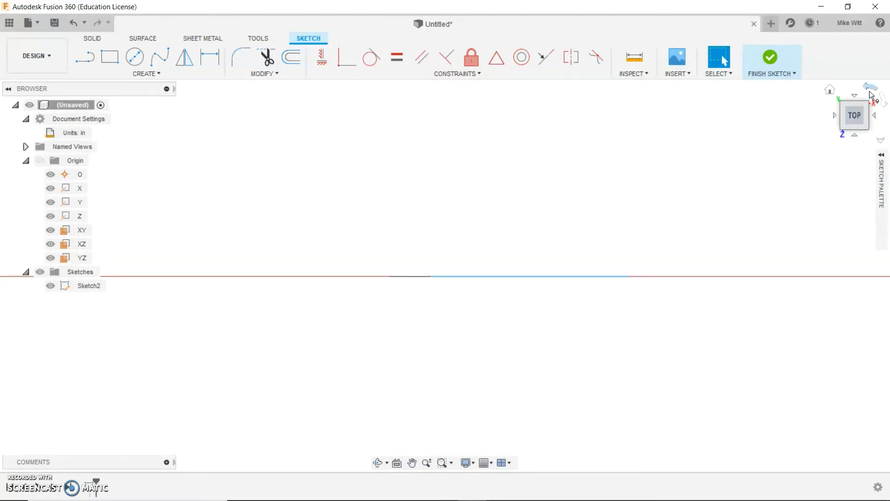
click(883, 99)
click(885, 100)
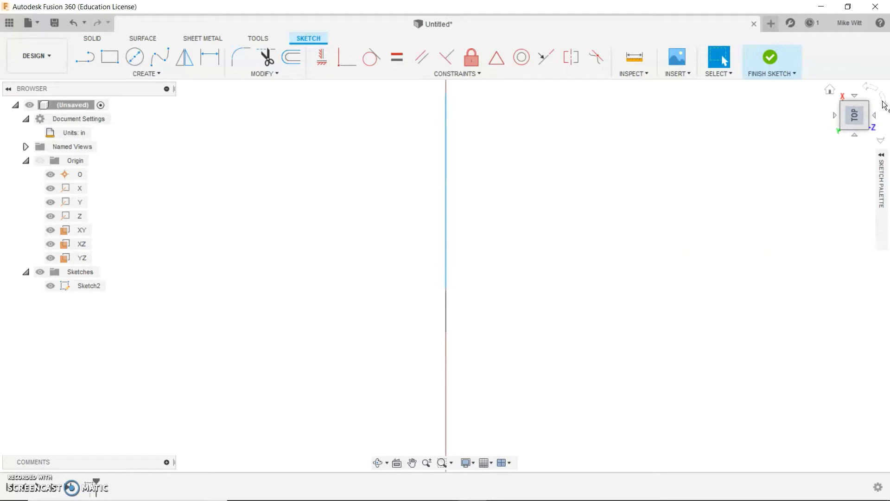
click(854, 95)
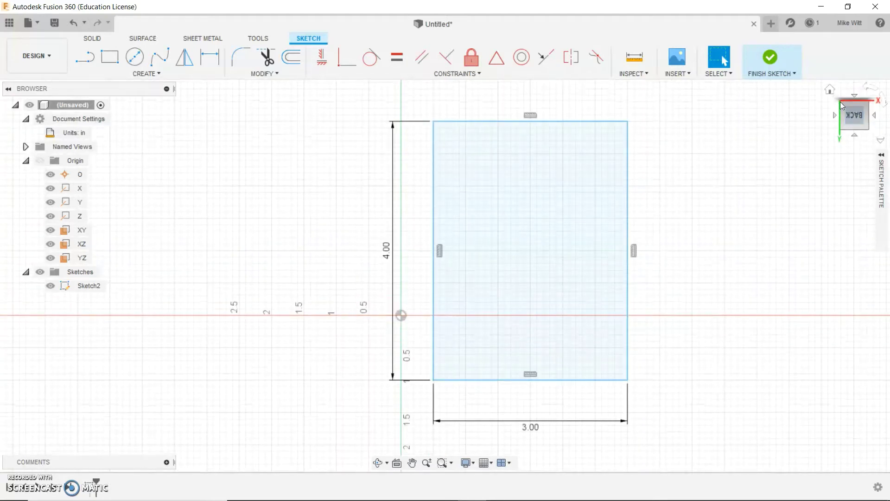
click(830, 92)
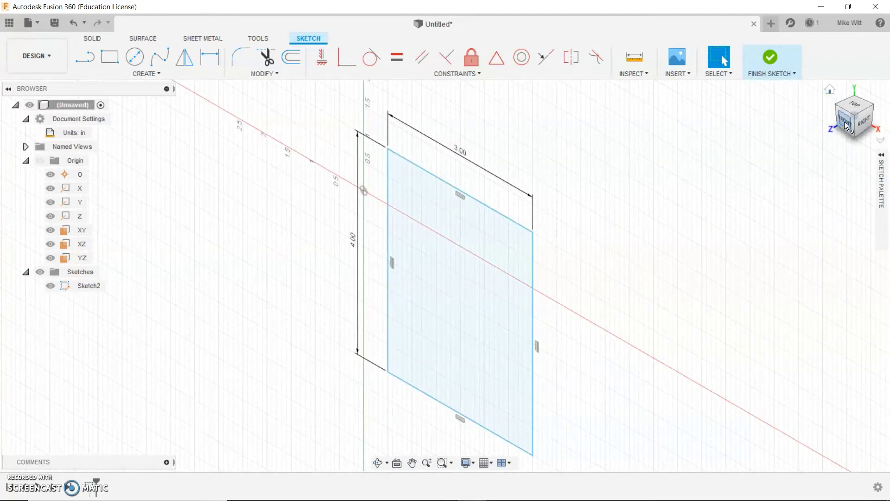
click(845, 129)
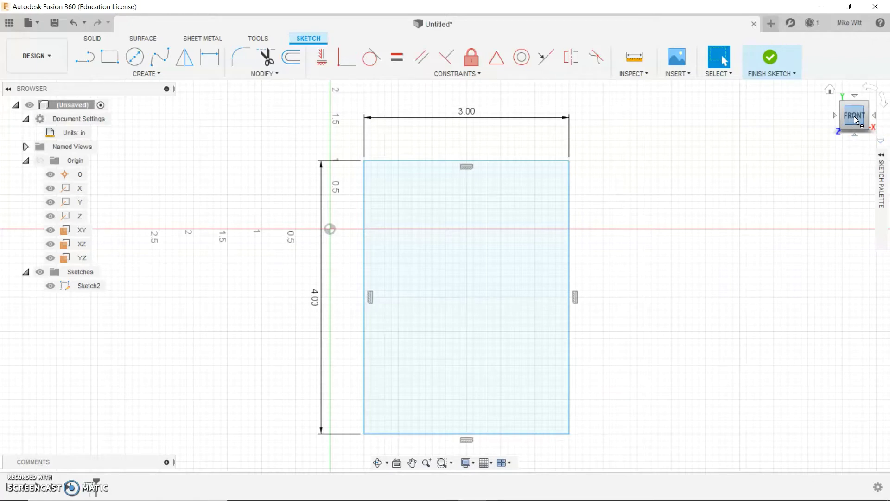
drag(855, 119, 814, 117)
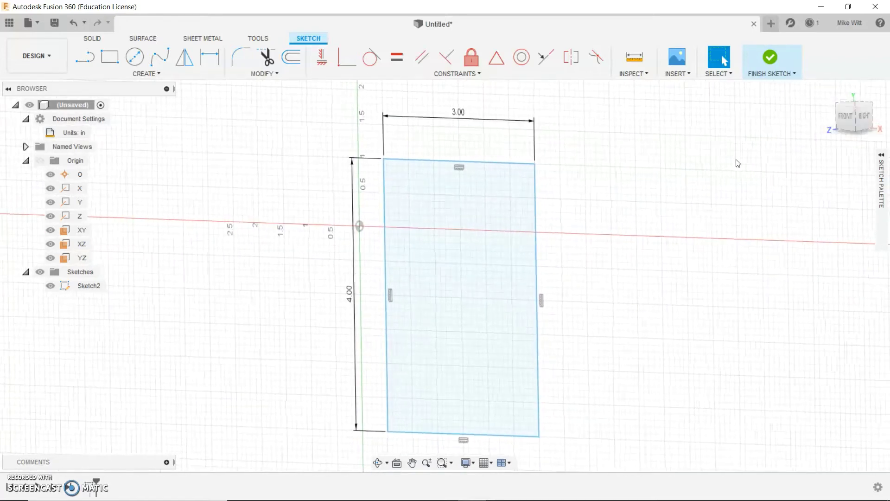
Extrude the rectangle profile 3 in to one side as a new body
click(449, 264)
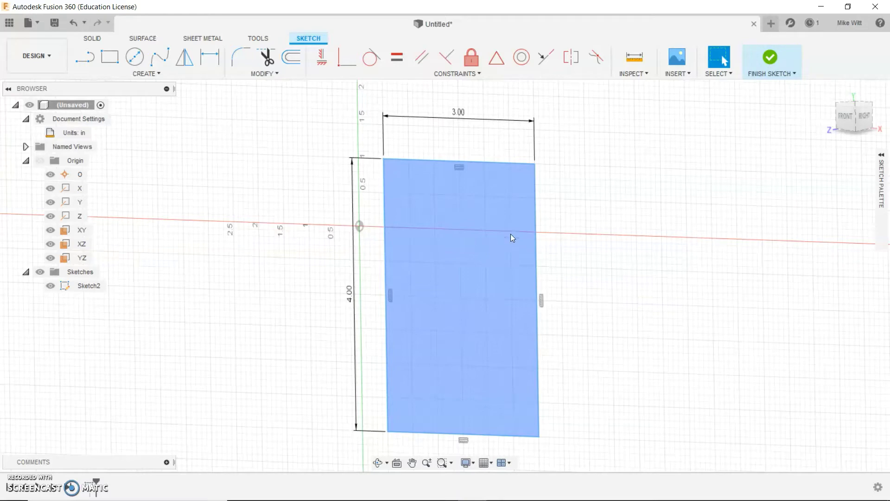
click(481, 269)
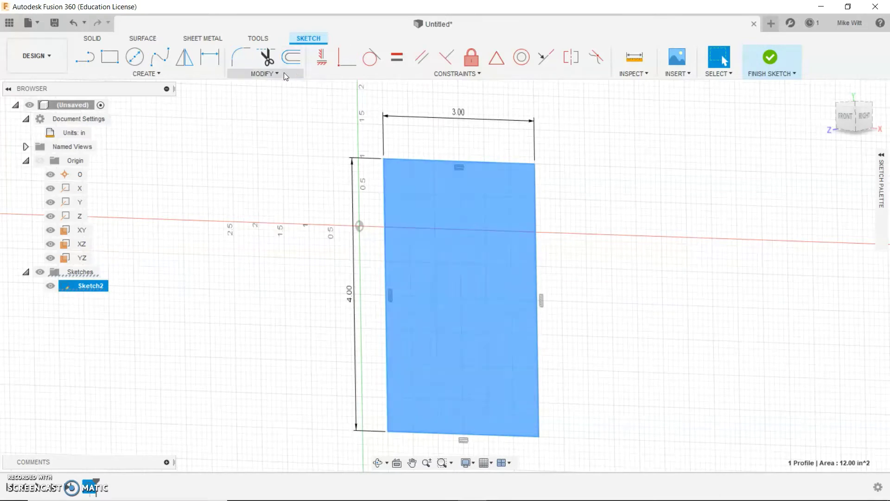
click(282, 74)
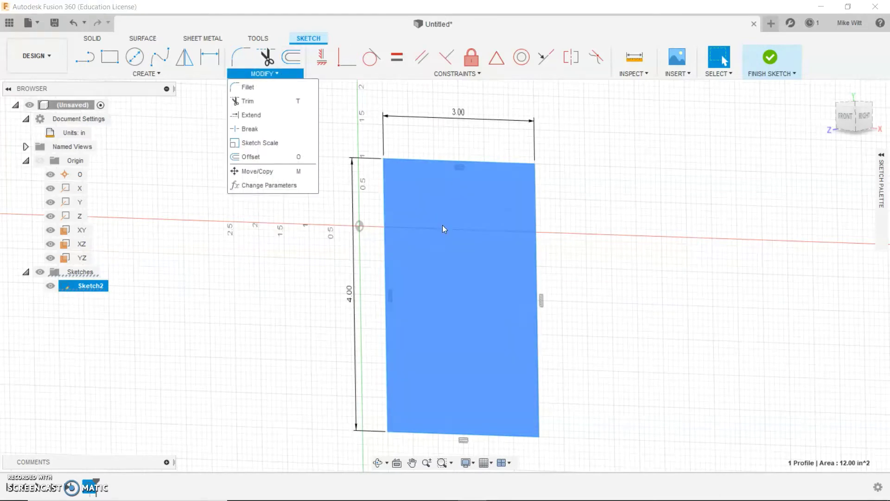
click(437, 222)
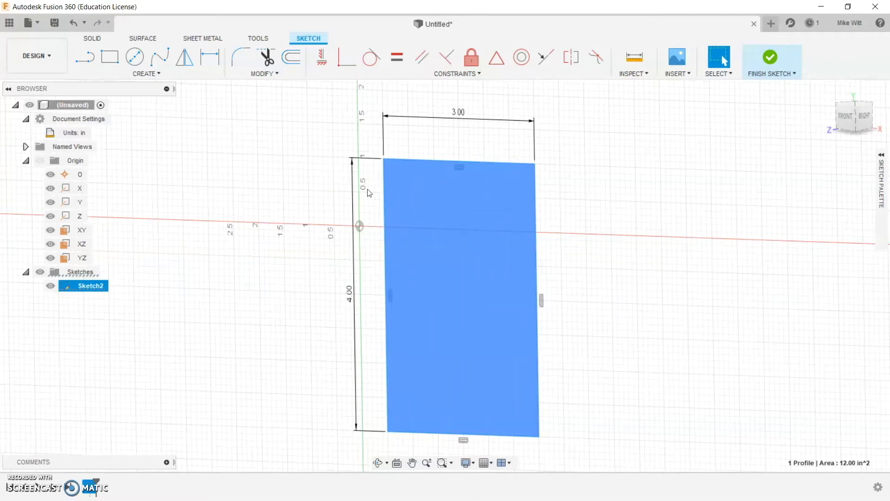
right_click(459, 237)
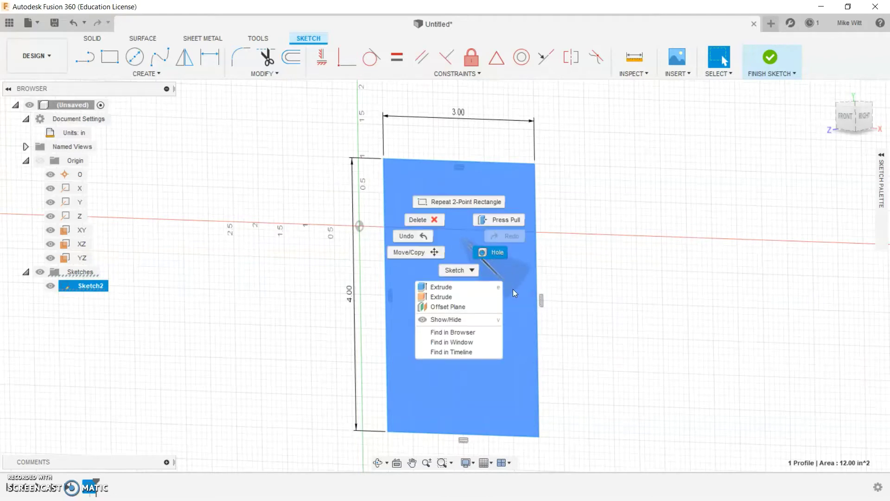
click(472, 286)
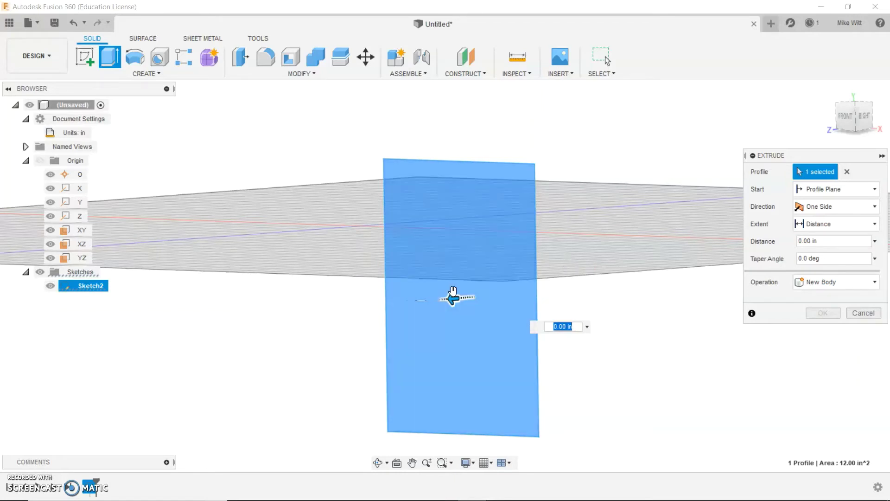
drag(453, 298, 374, 304)
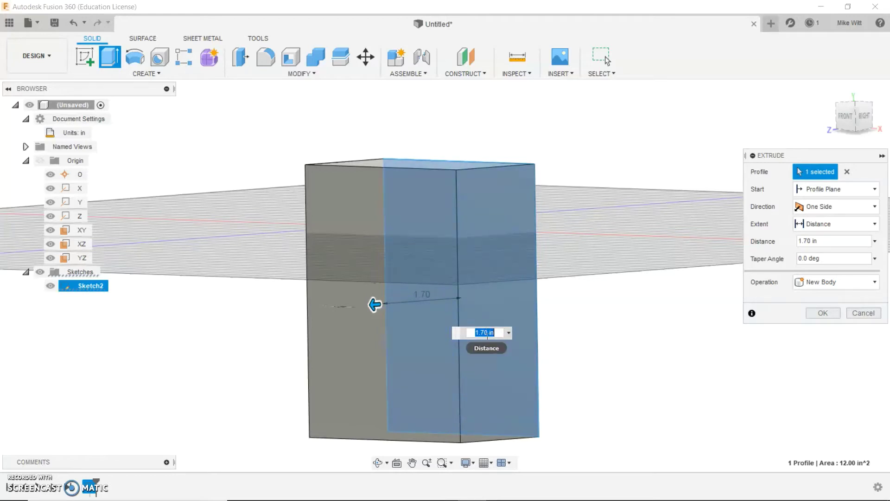
text(3)
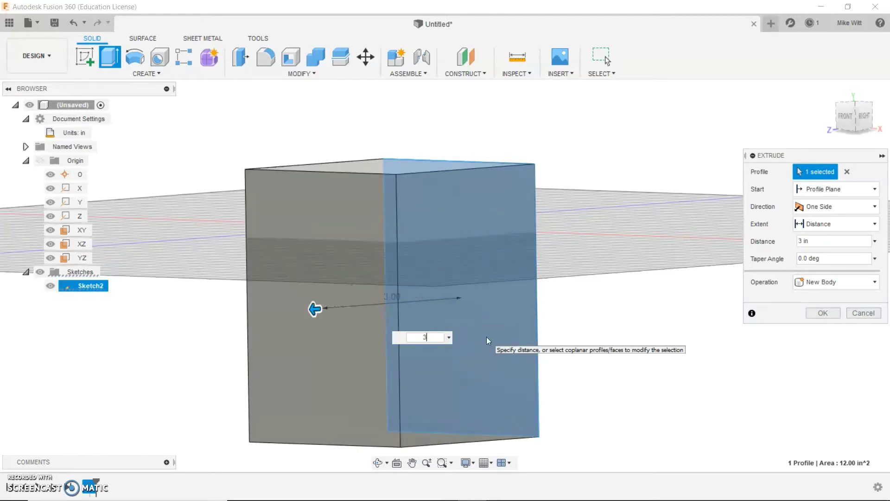
key(Return)
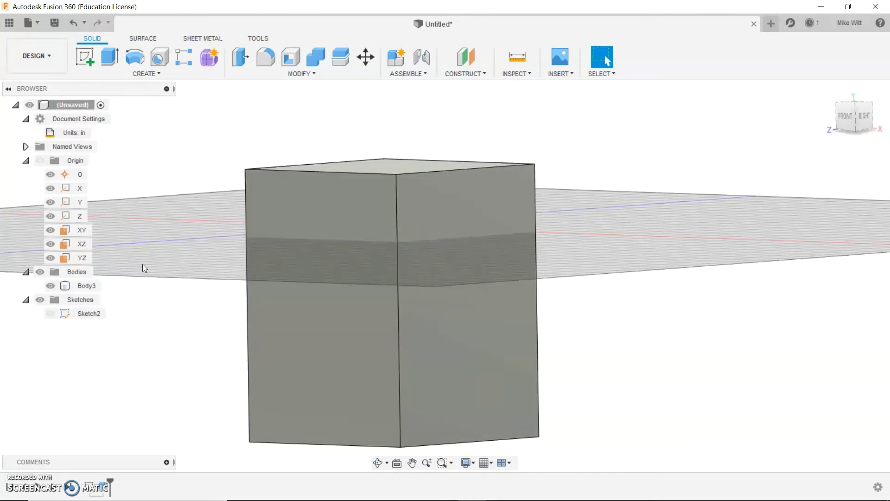
Rename the extruded body as dice
click(26, 273)
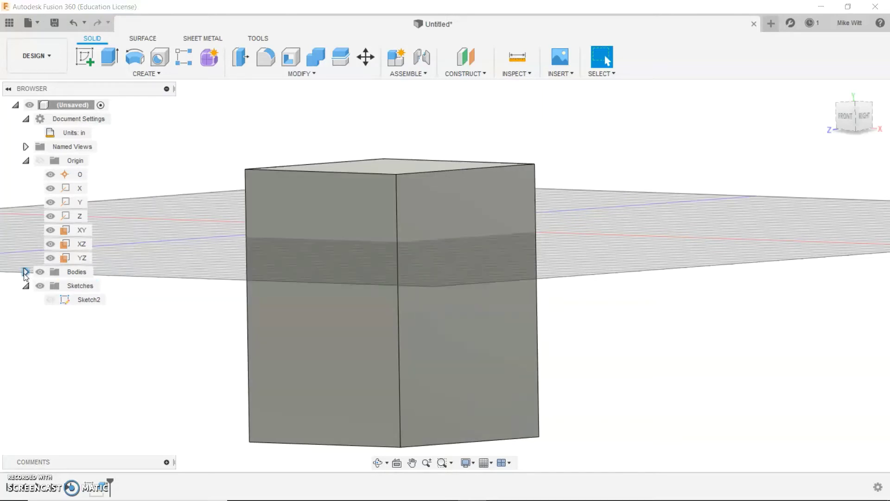
click(26, 272)
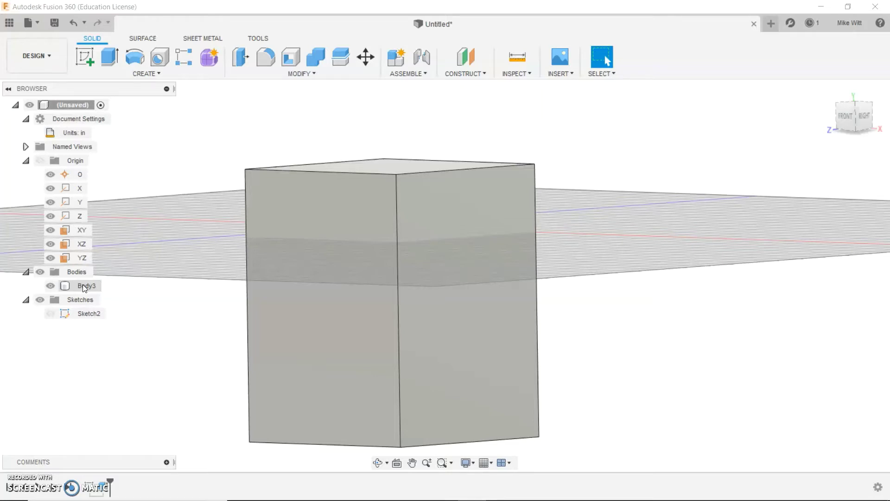
click(84, 288)
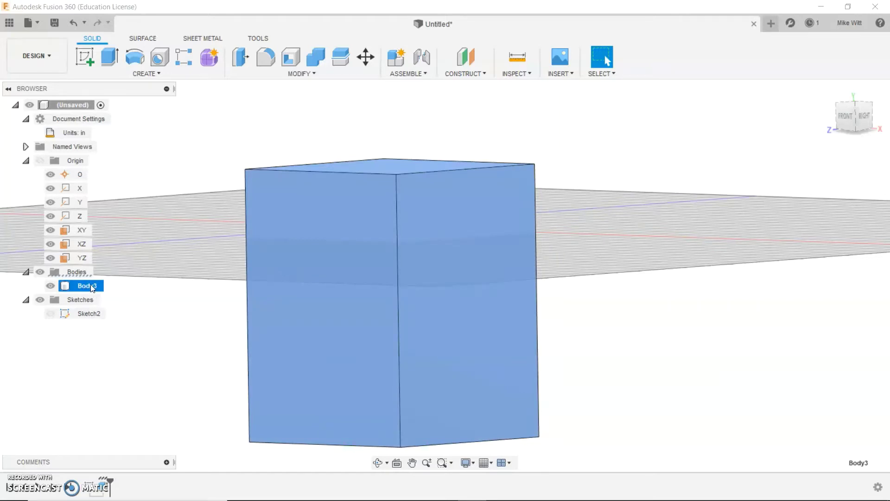
double_click(93, 287)
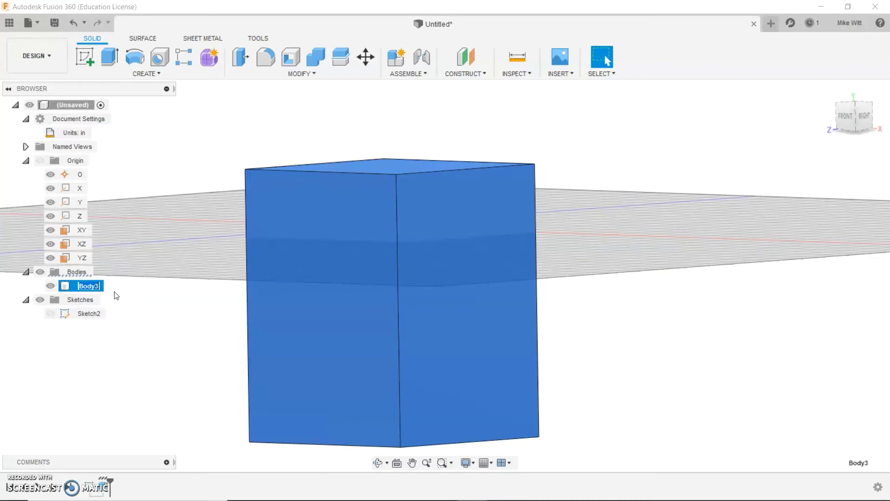
text(dice)
key(Return)
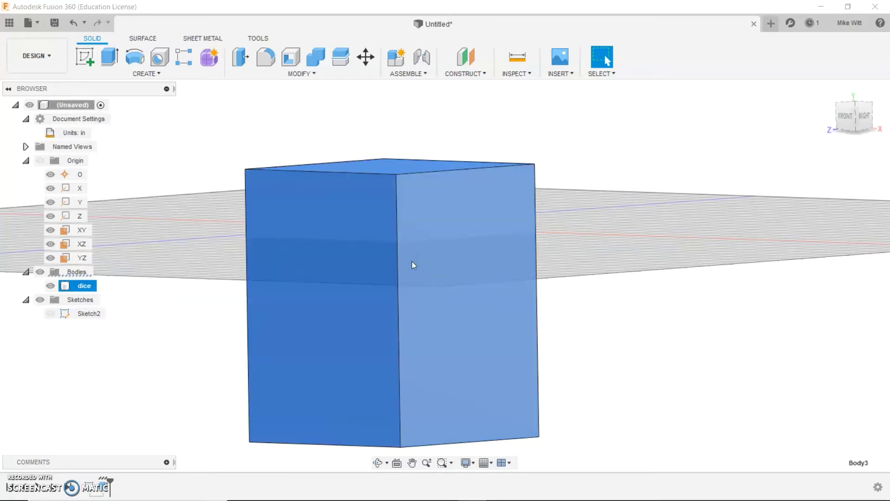
Move the dice body up about 2.30 in along the Y axis
click(368, 63)
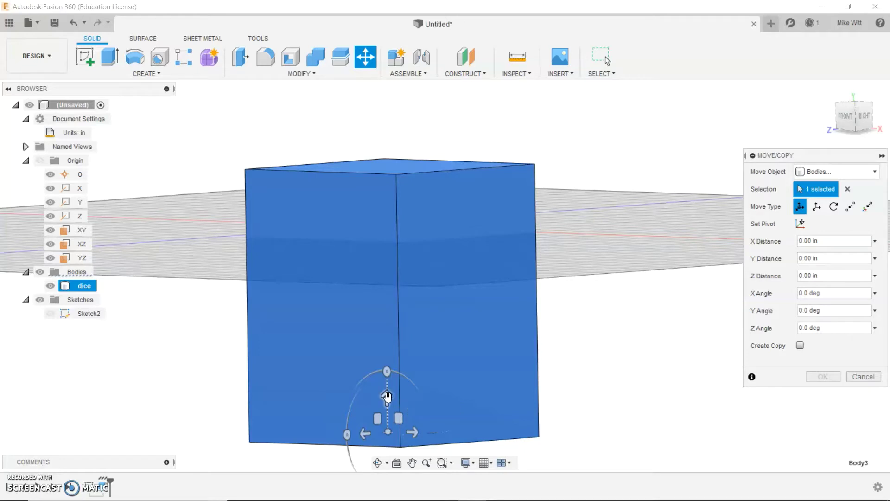
click(388, 396)
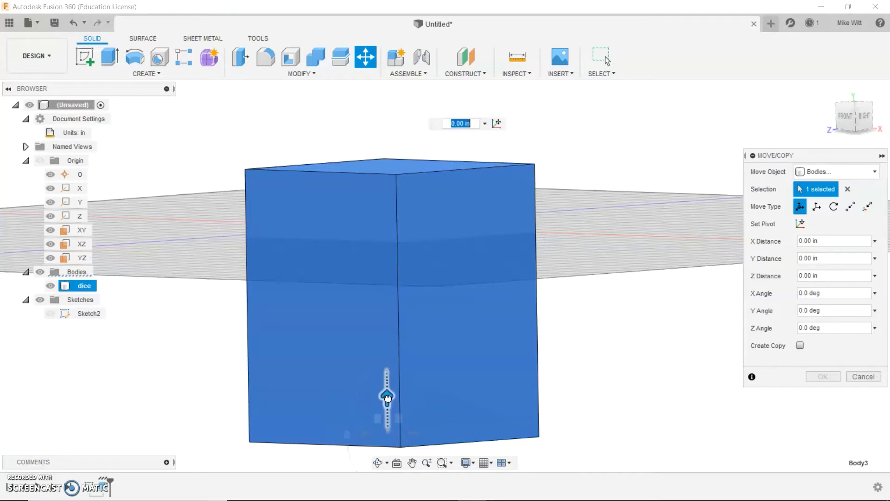
drag(387, 396, 397, 240)
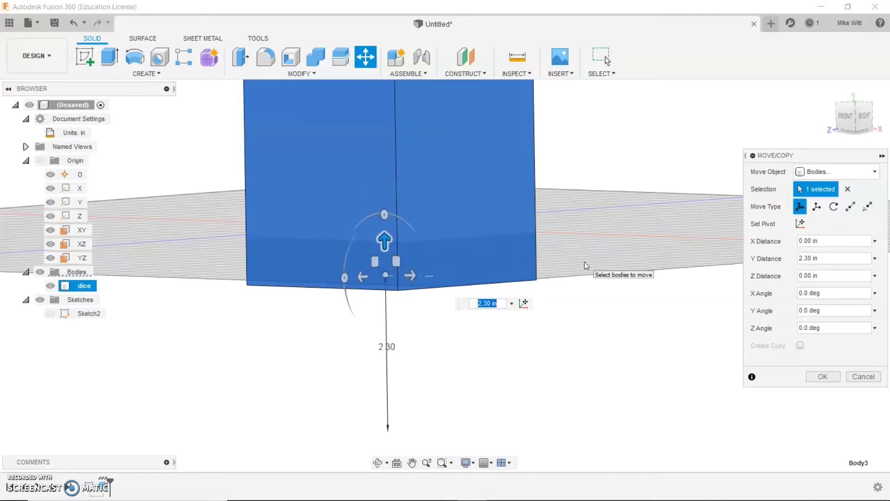
key(Return)
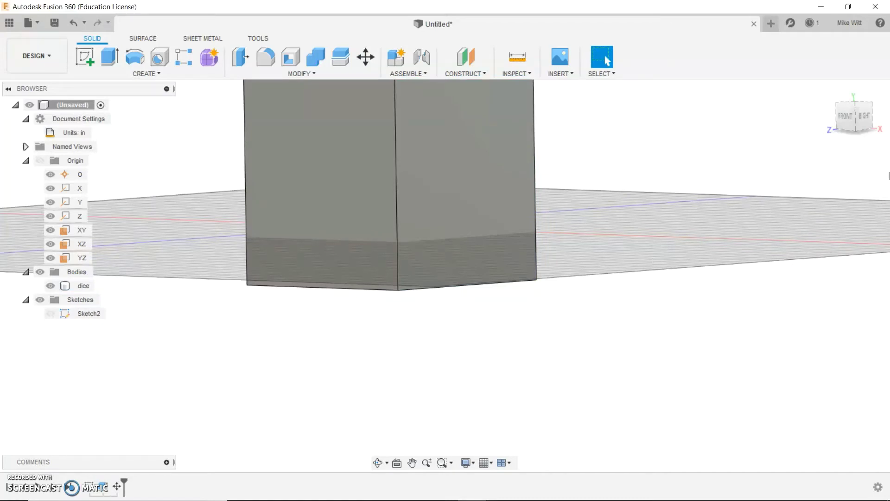
In the front view, move the dice body up another 0.70 in along Y so its base sits level with the origin
click(845, 116)
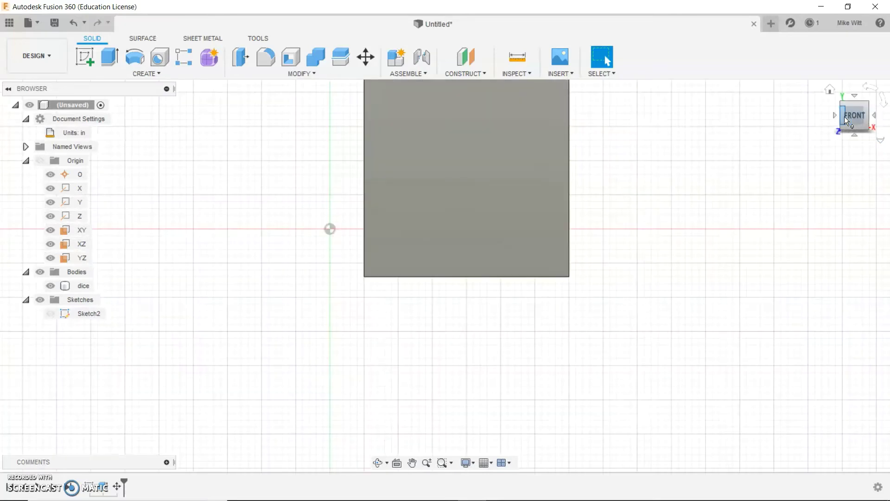
click(412, 235)
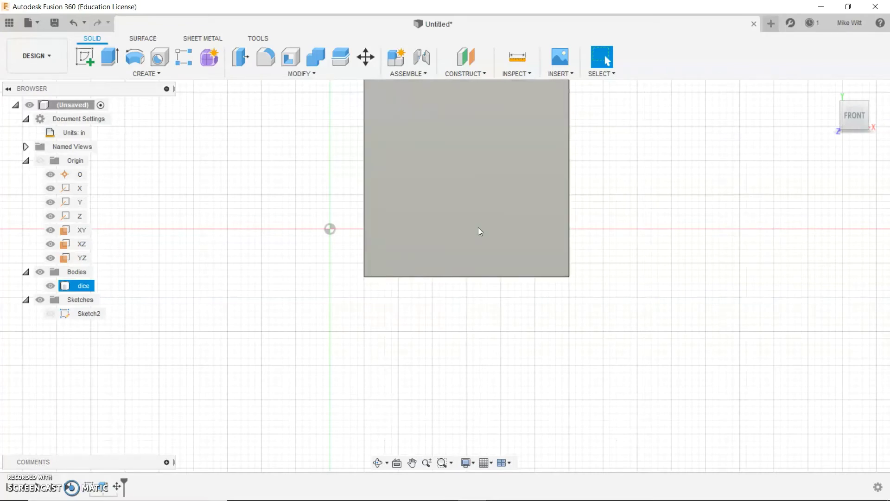
key(Escape)
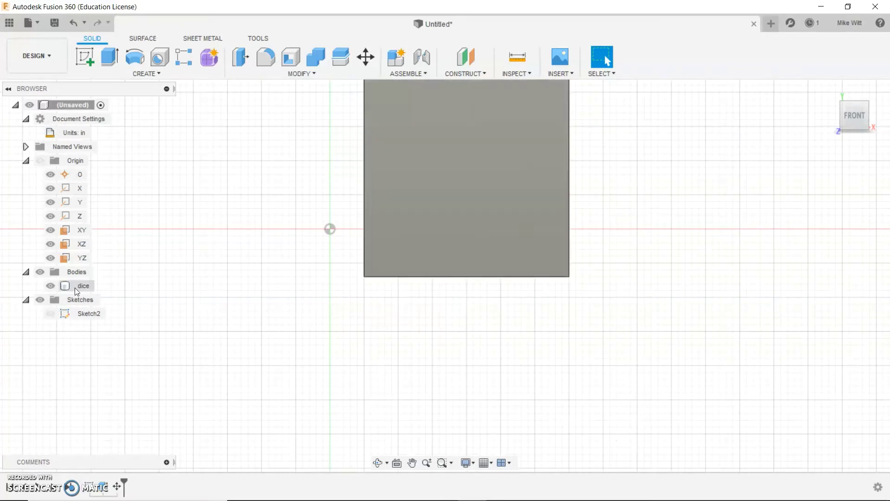
click(78, 287)
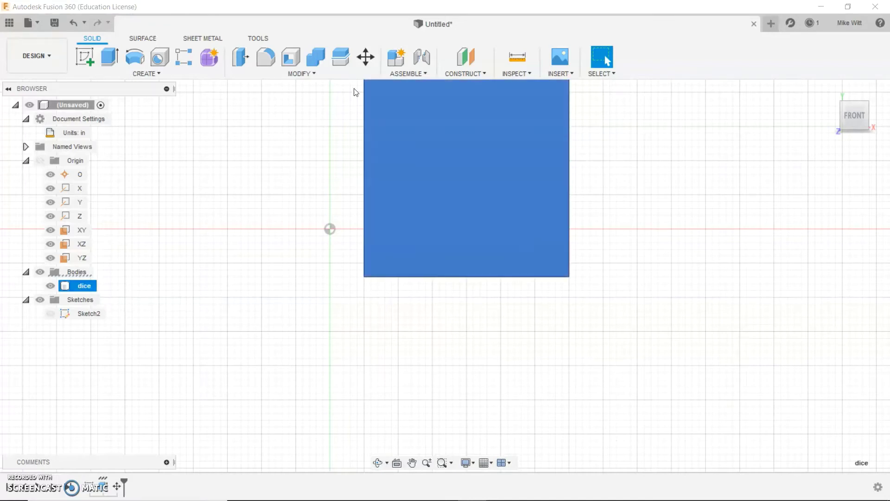
click(366, 57)
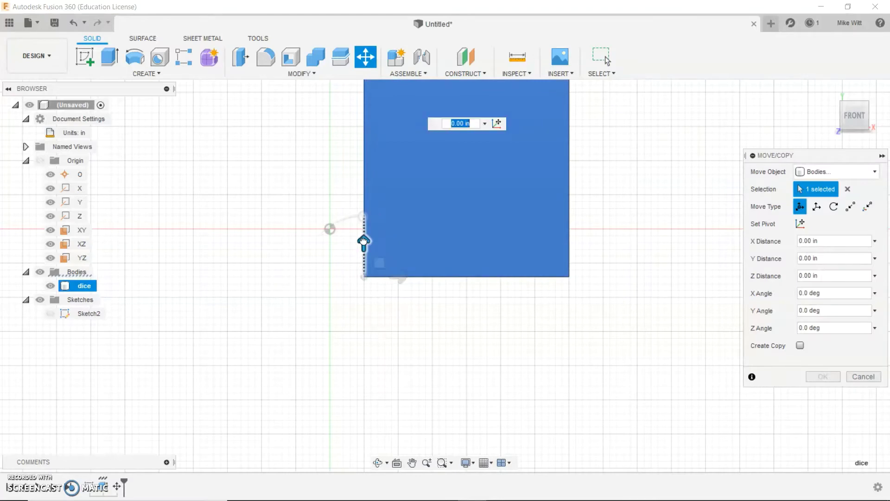
drag(363, 241, 364, 186)
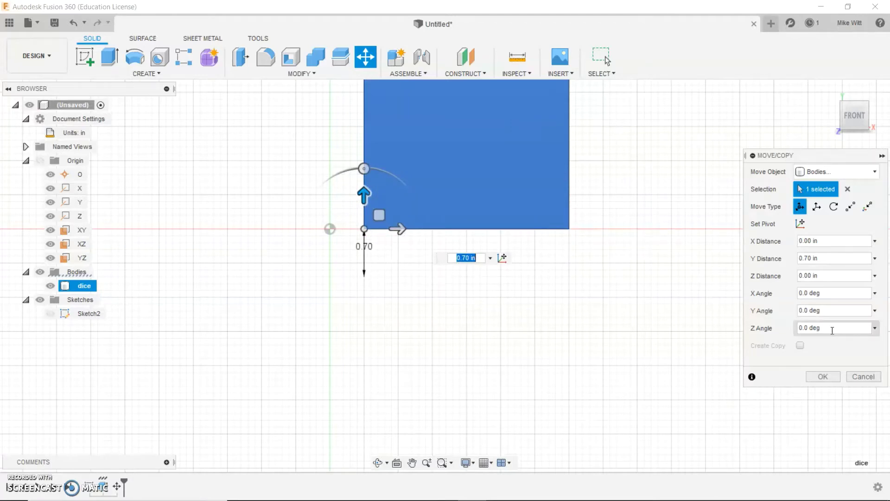
click(823, 376)
click(823, 376)
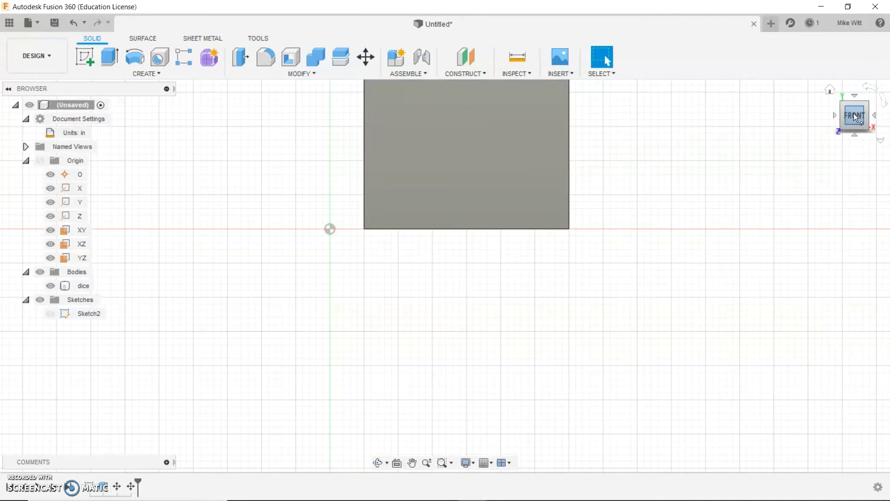
Examine the raised dice body from an angled front-right view with its top face and the whole block in view
mouse_move(854, 114)
mouse_down()
mouse_move(841, 114)
mouse_move(821, 135)
mouse_move(823, 125)
mouse_move(856, 119)
mouse_up()
scroll(867, 133, up, 2)
scroll(867, 132, down, 3)
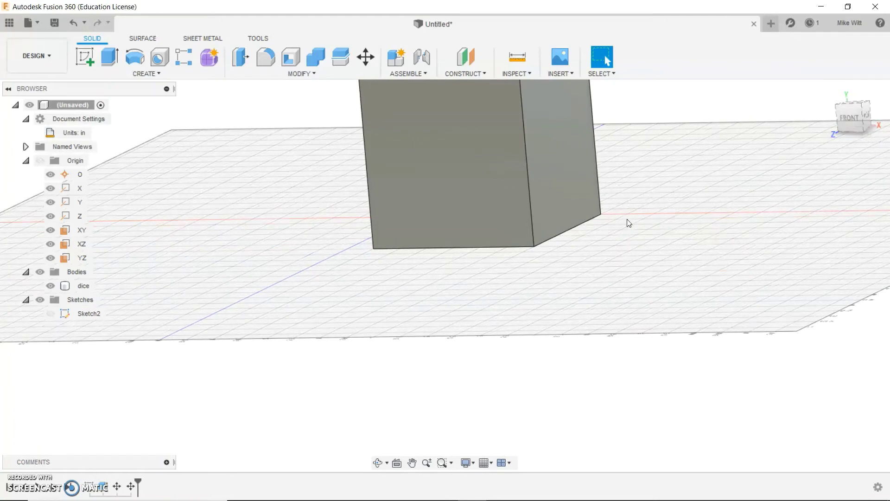
middle_drag(585, 226, 557, 440)
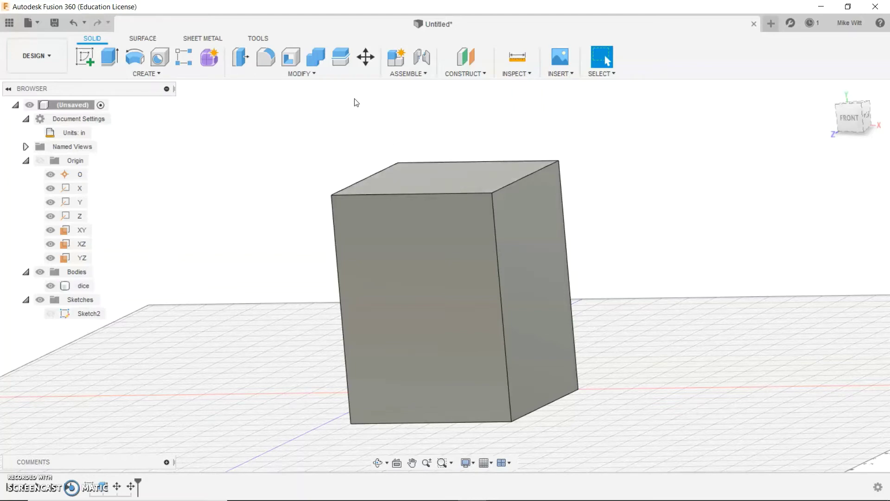
click(312, 76)
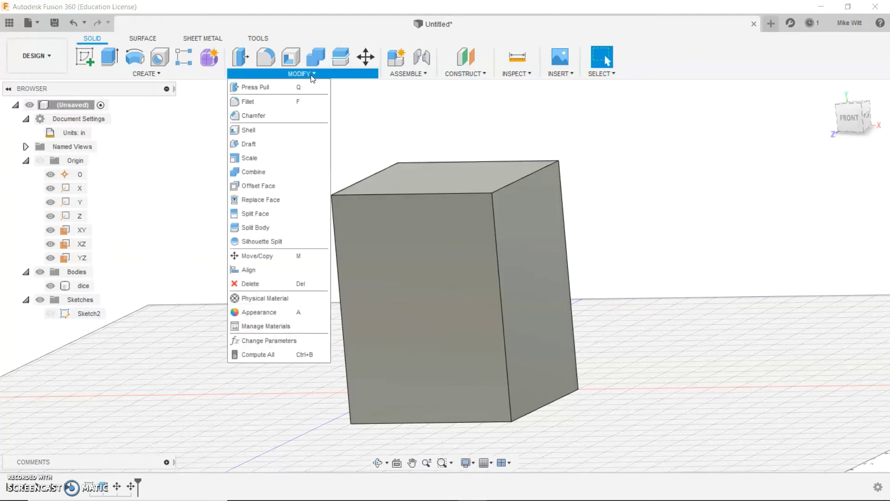
click(266, 88)
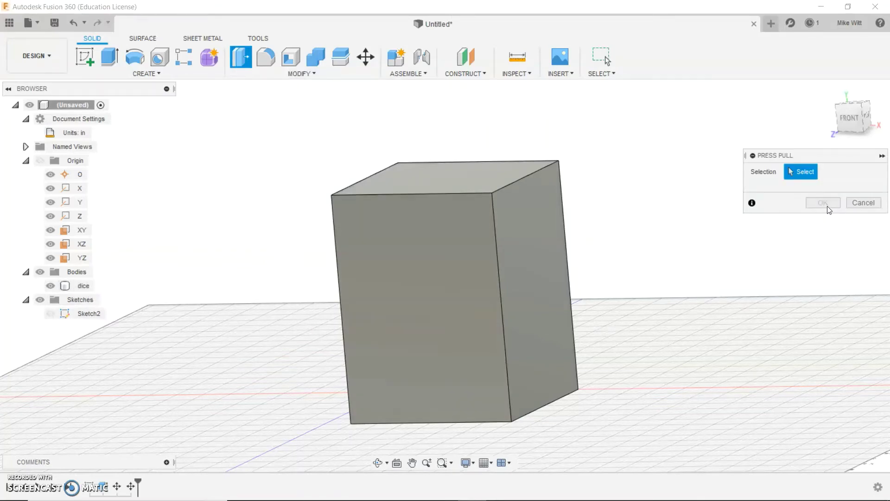
click(863, 203)
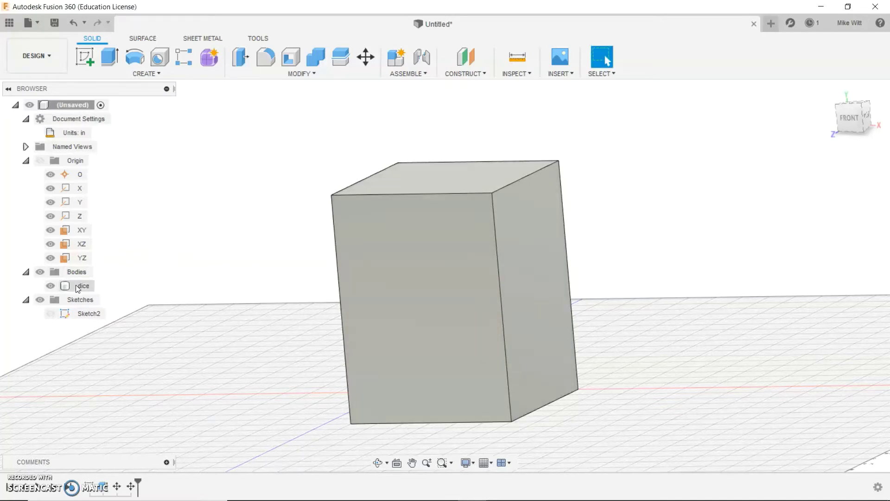
Lower the top face of the dice body by about 1.10 in with Press Pull
click(85, 288)
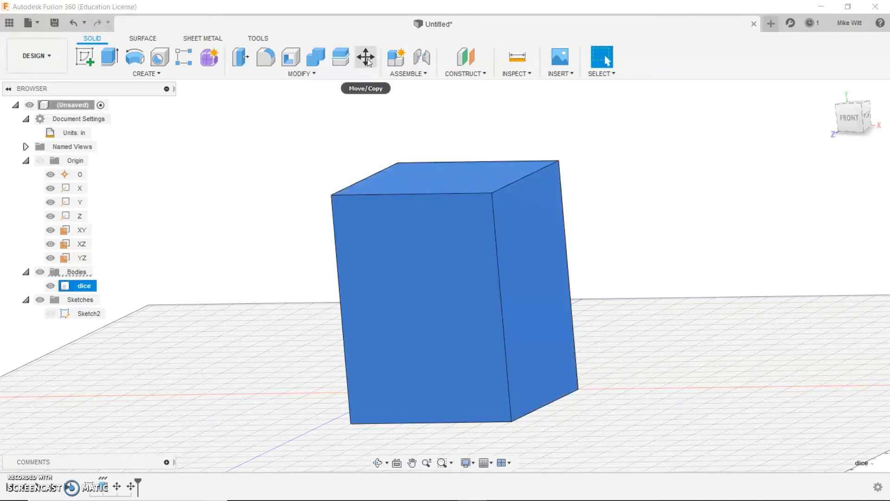
click(301, 74)
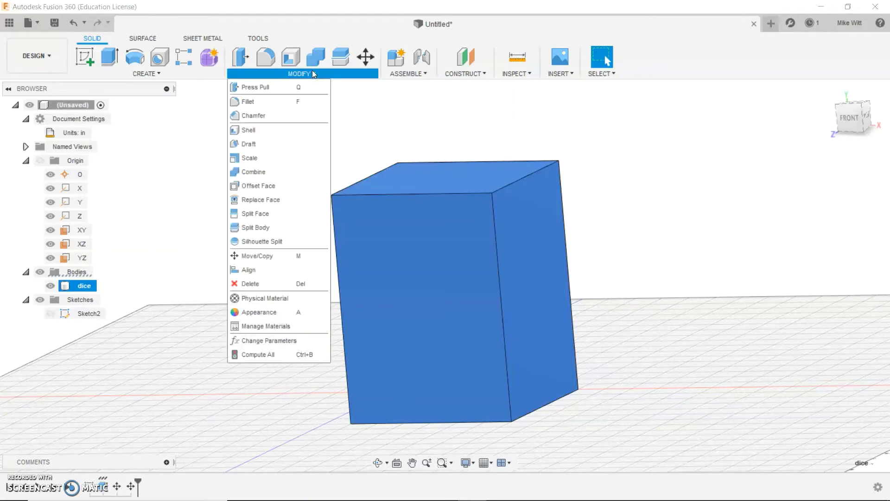
click(294, 85)
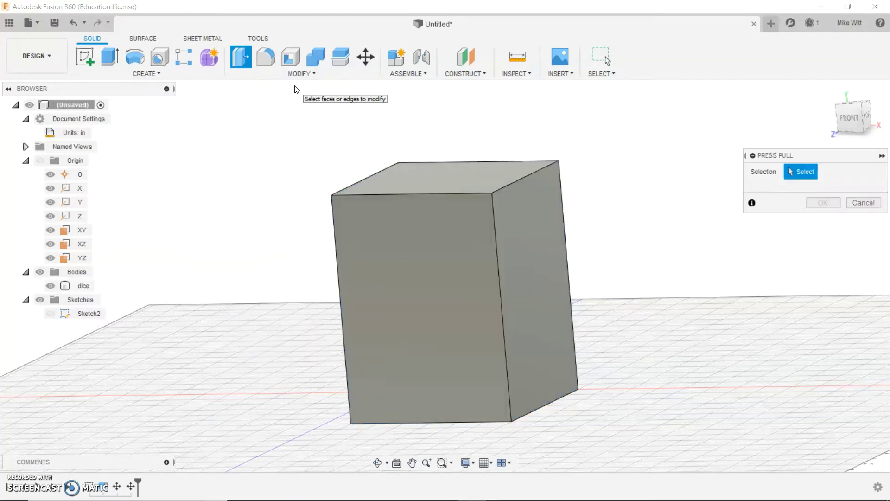
click(447, 178)
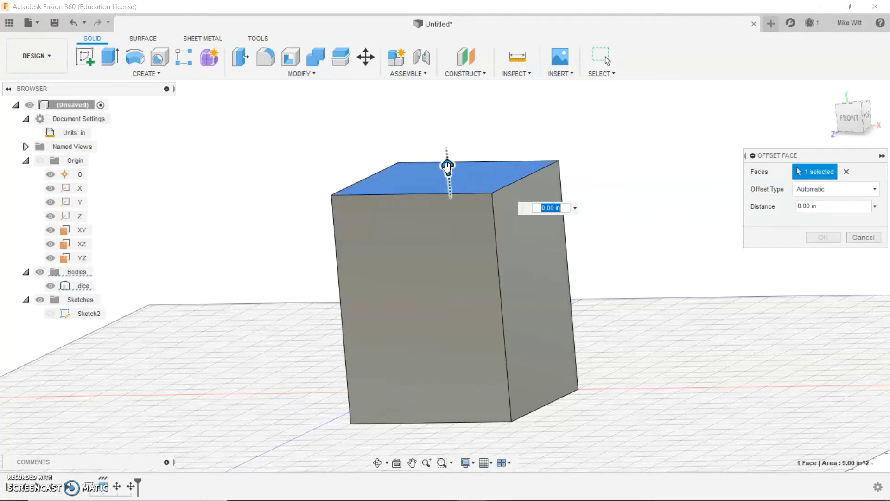
drag(452, 170, 456, 238)
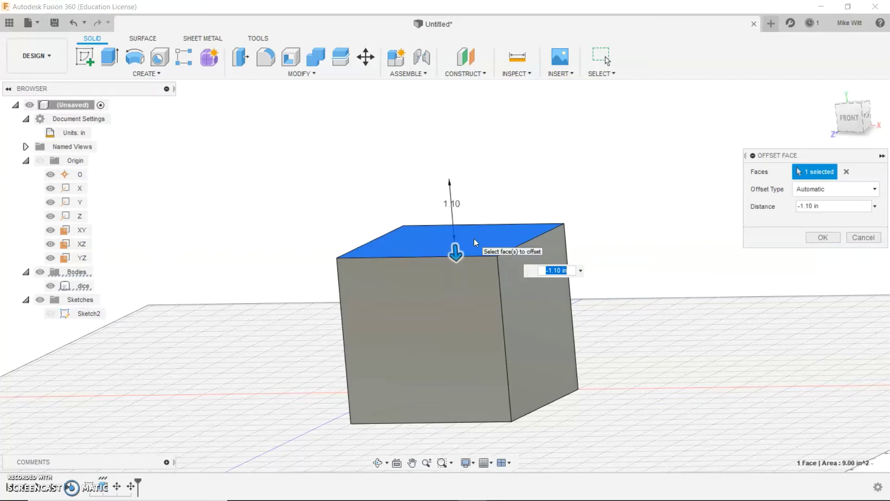
key(Return)
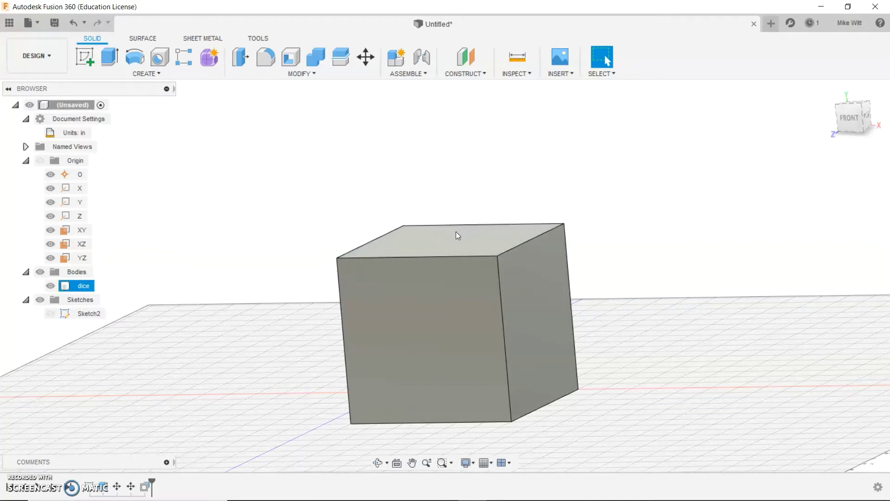
Fillet the front top edge of the dice body with a 0.4 in constant radius
click(314, 78)
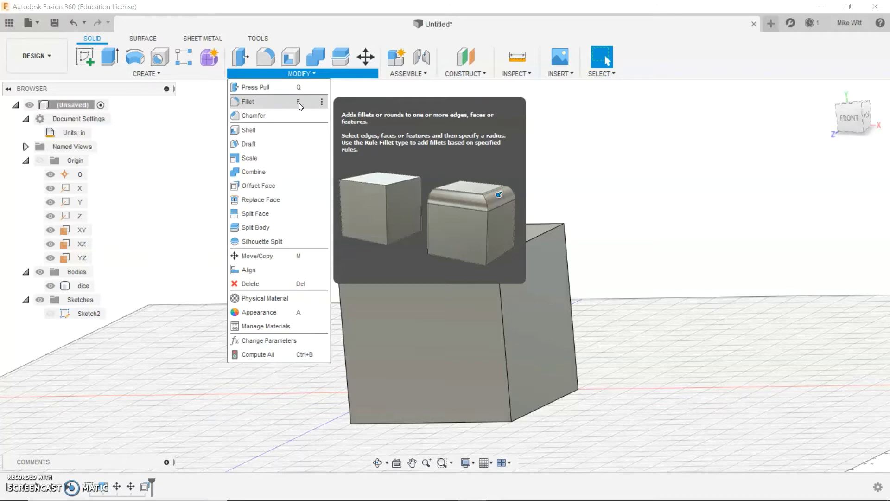
click(260, 101)
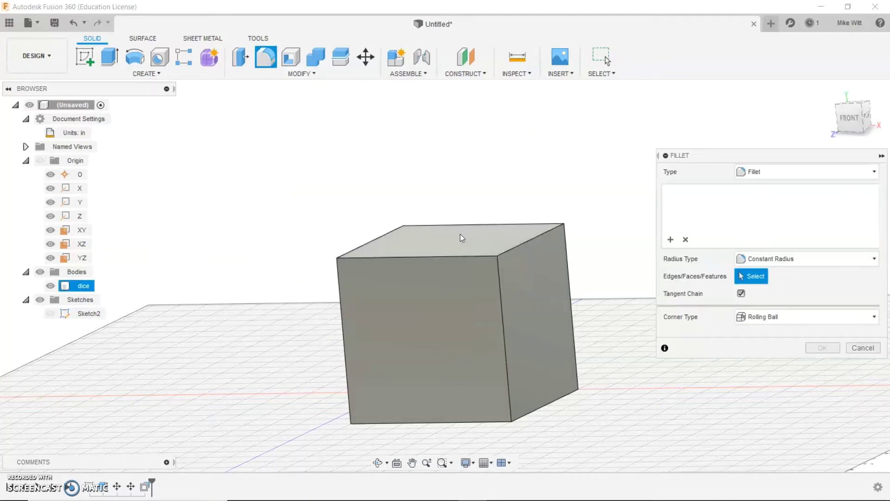
click(457, 256)
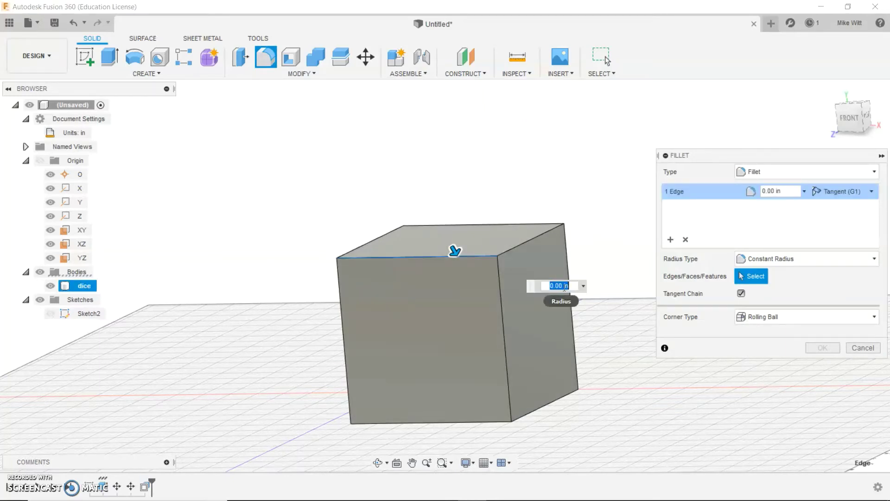
drag(455, 249, 459, 256)
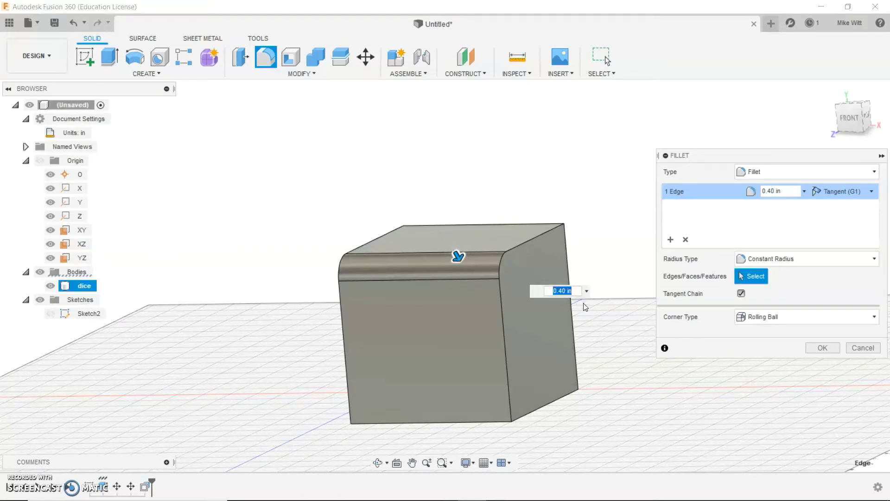
text(.3)
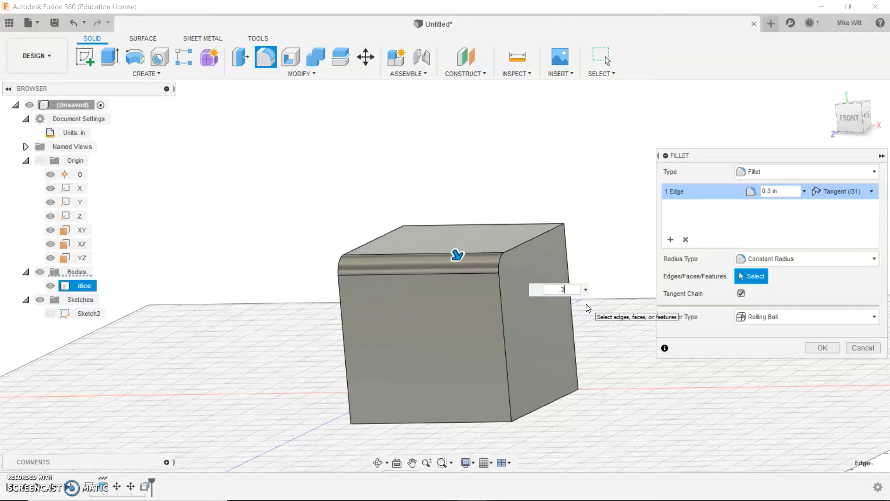
key(BackSpace)
key(BackSpace)
text(.4)
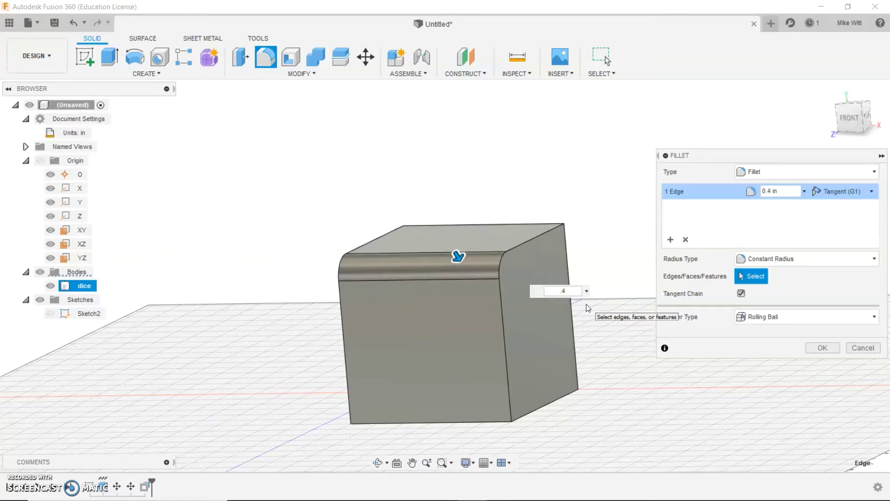
key(Return)
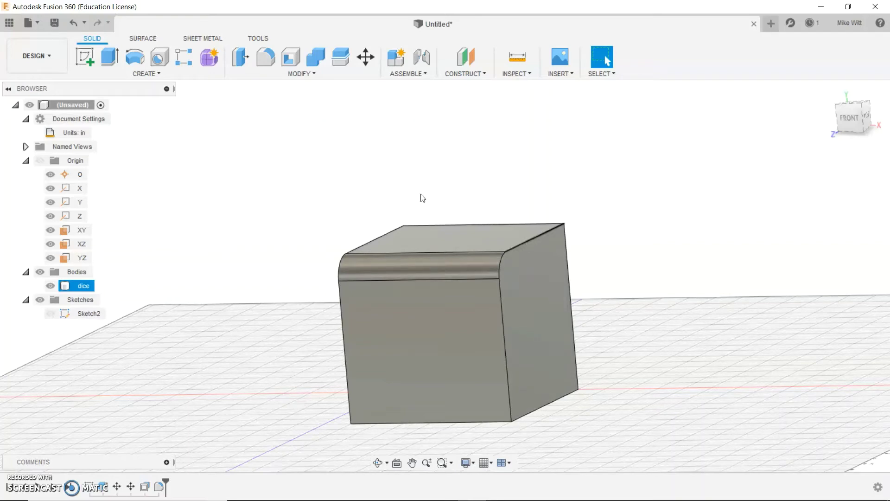
Fillet the connected edge chain along the top and front of the dice's right face with a 0.4 in radius
click(526, 243)
key(f)
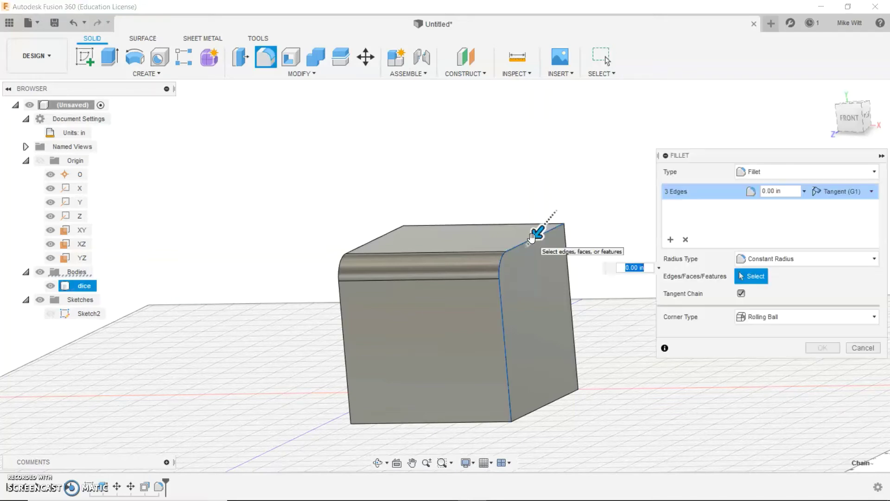
text(.4)
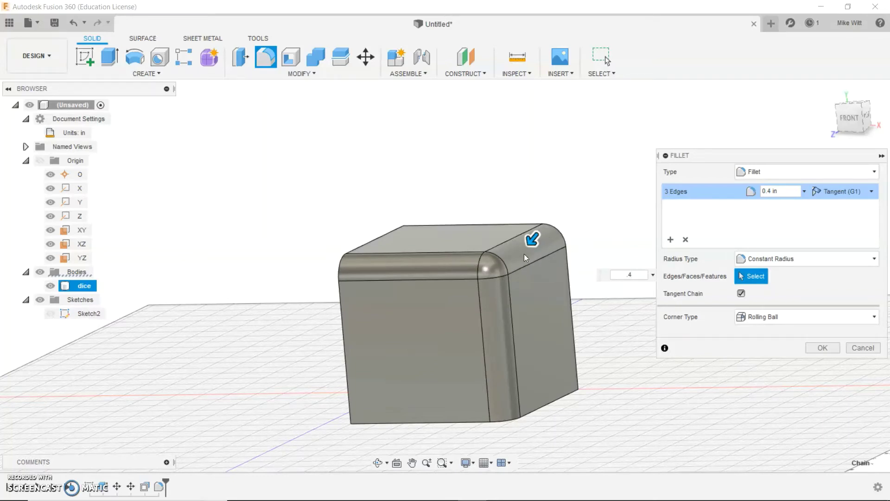
key(Return)
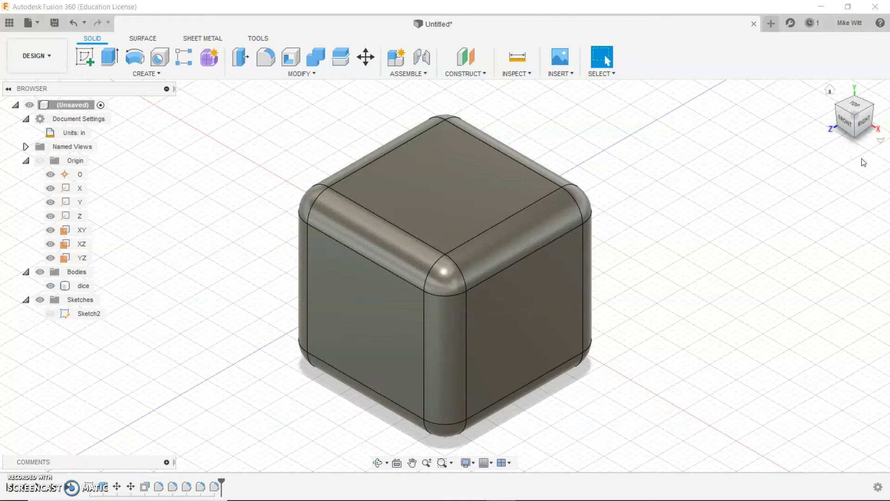
In the front view, create a copy of the dice body and move it about 3.30 in along the X axis
click(844, 122)
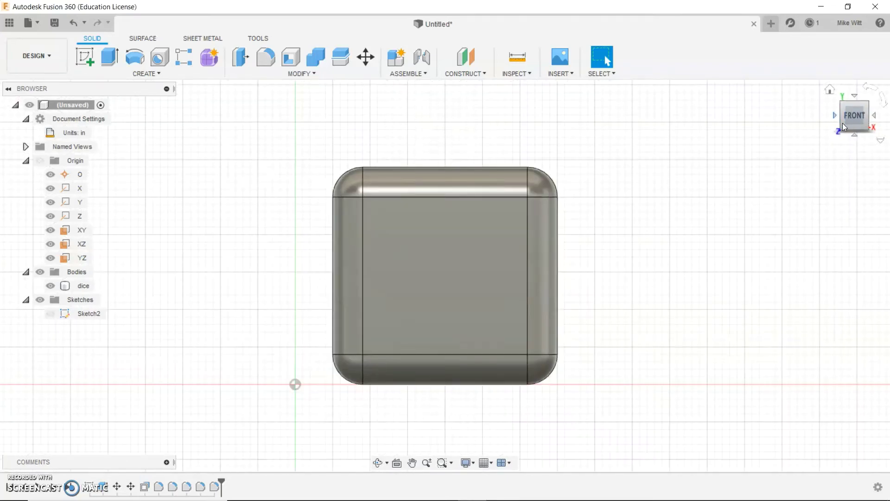
click(366, 60)
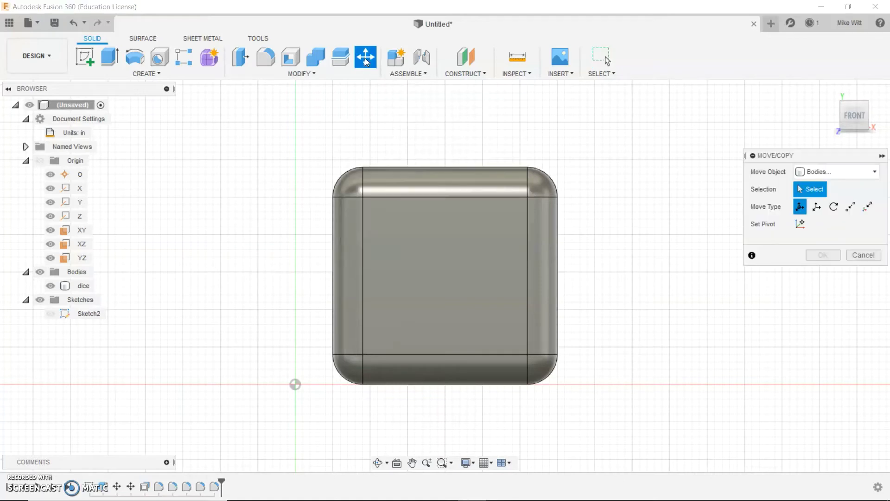
click(82, 286)
click(83, 287)
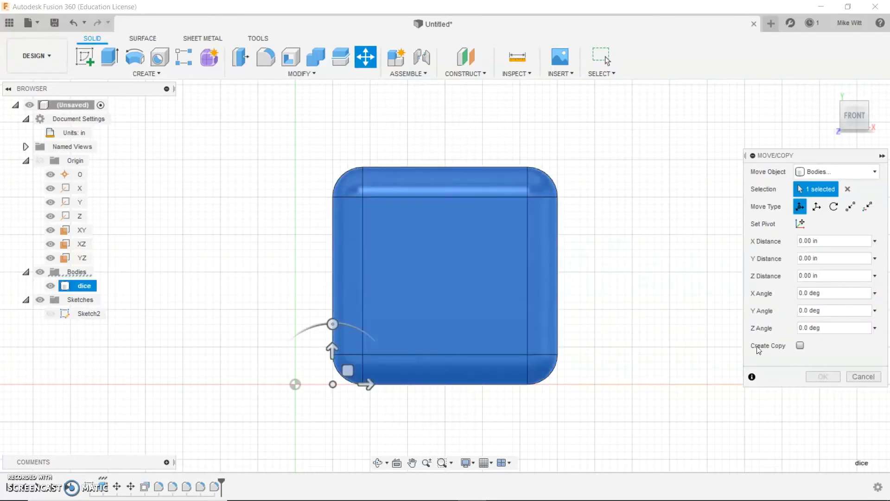
click(800, 346)
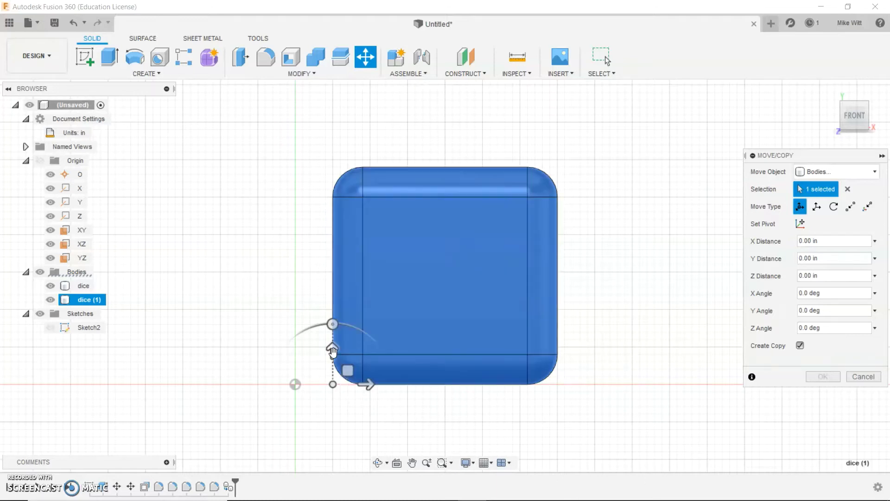
drag(370, 383, 615, 392)
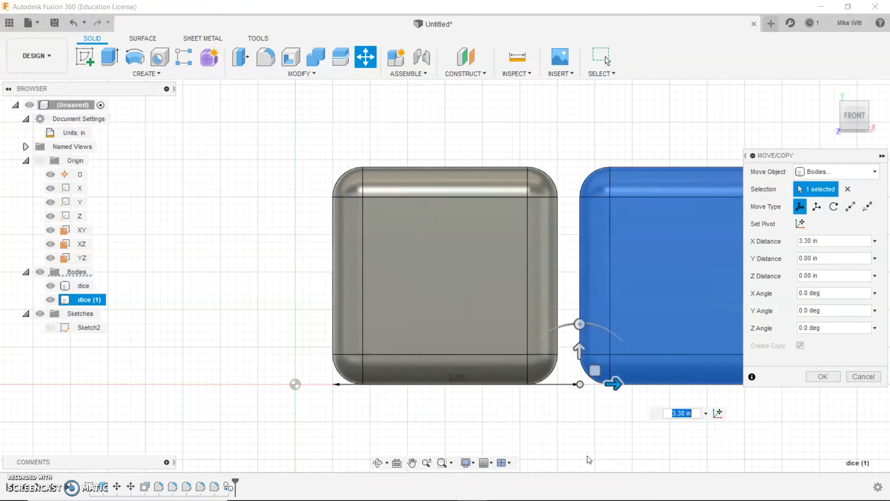
click(824, 377)
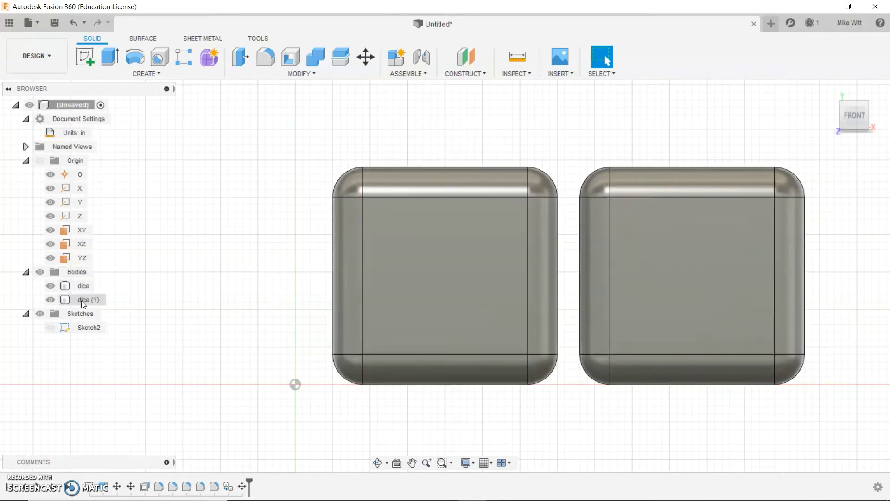
Delete the copied dice body, including the features that reference it
click(86, 300)
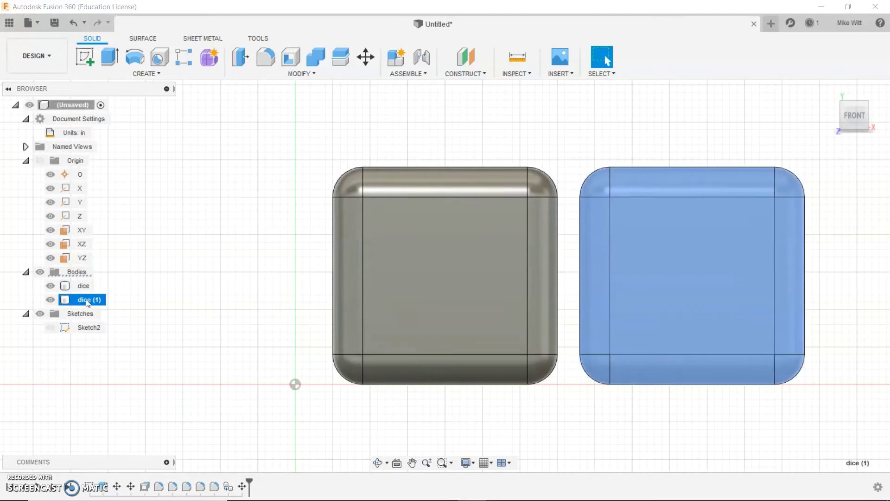
right_click(82, 302)
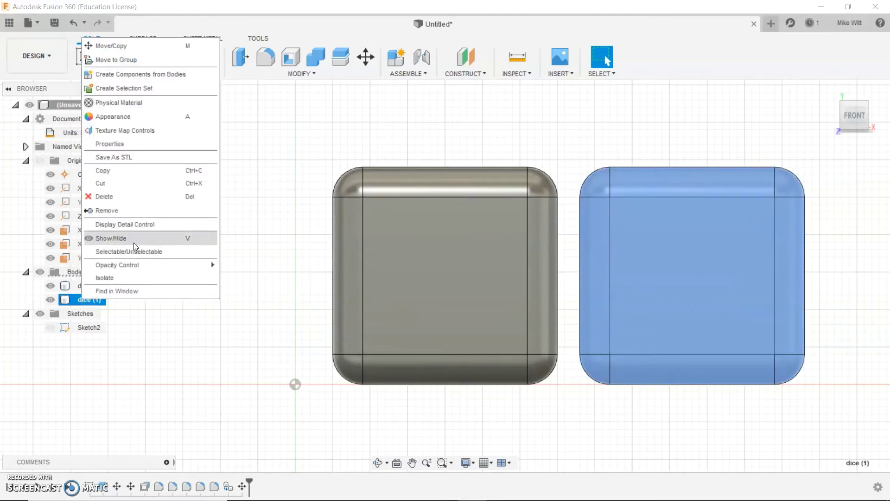
click(135, 198)
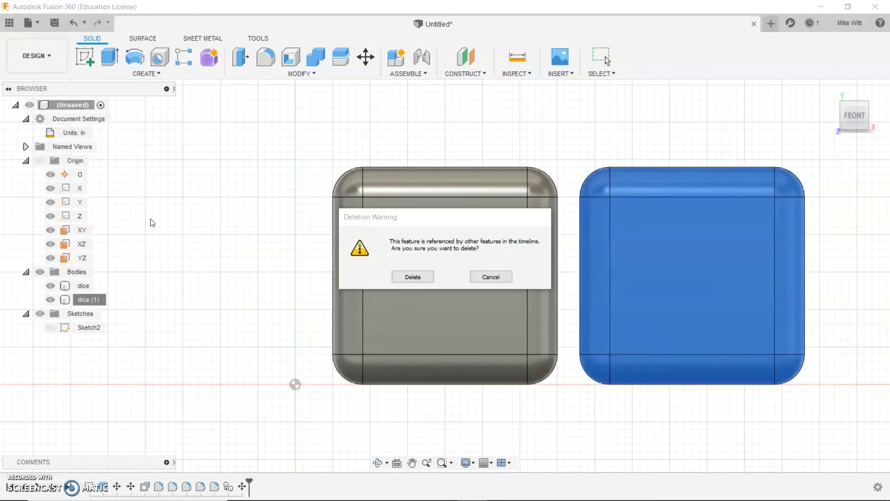
click(410, 278)
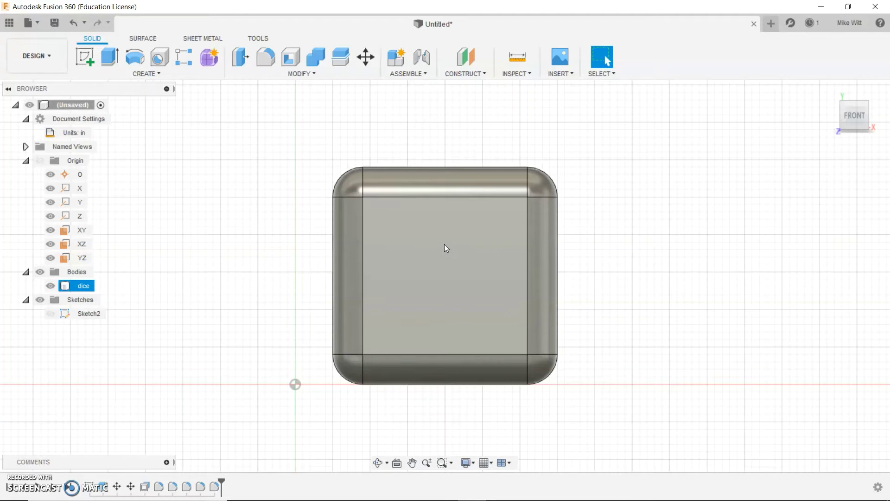
Create a sketch on the front face of the dice and draw a 0.632 in diameter circle near the face's upper-left corner
click(444, 243)
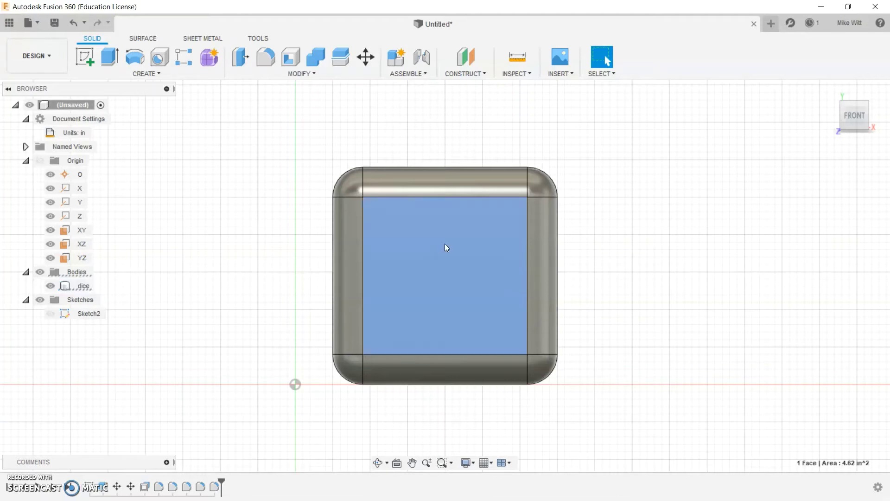
right_click(444, 243)
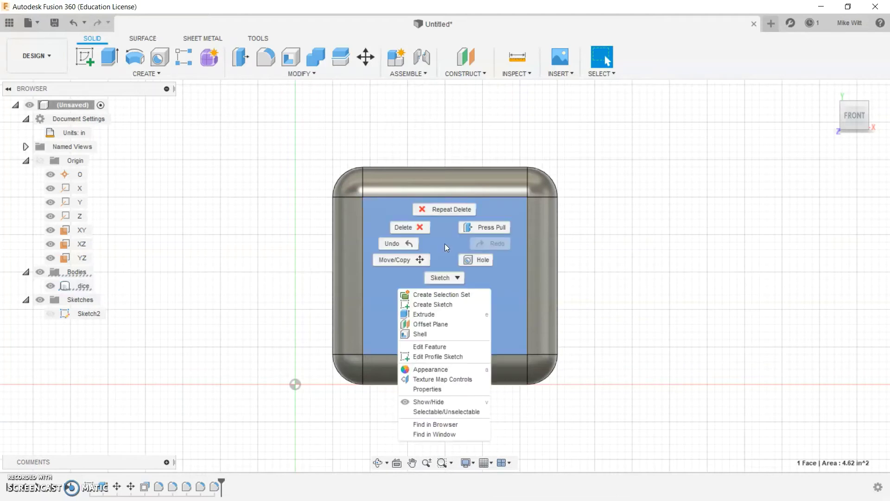
click(451, 305)
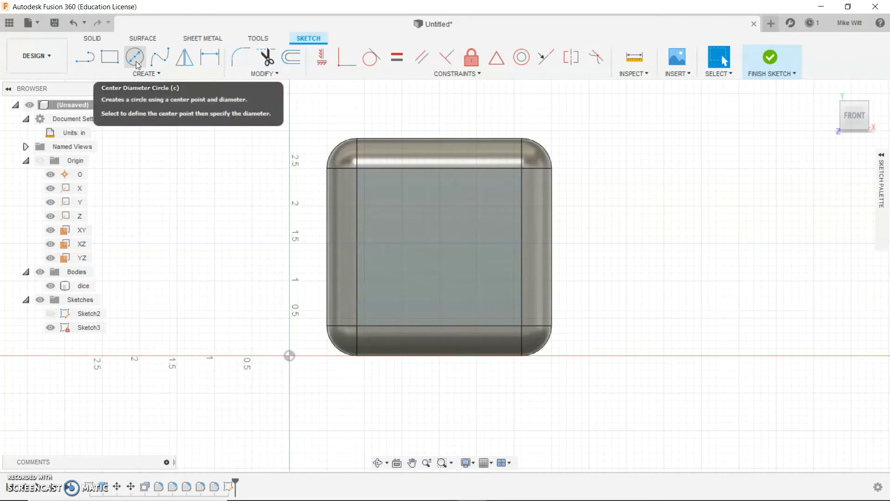
click(146, 73)
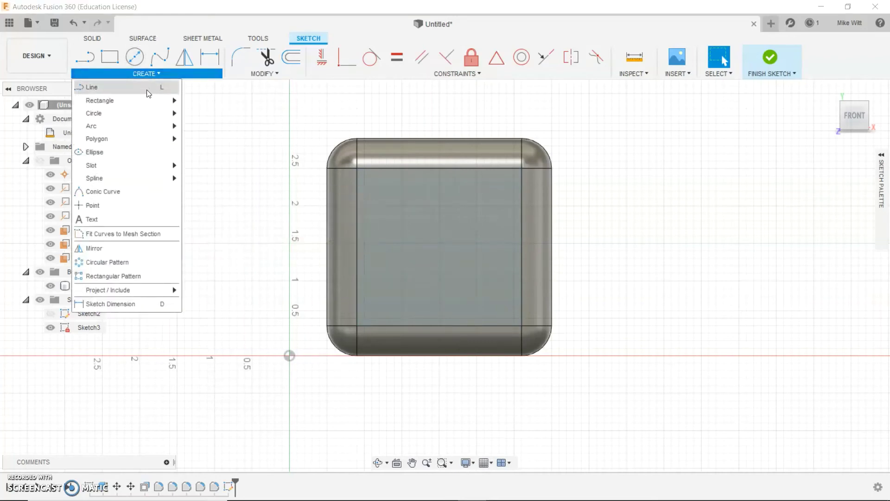
click(141, 65)
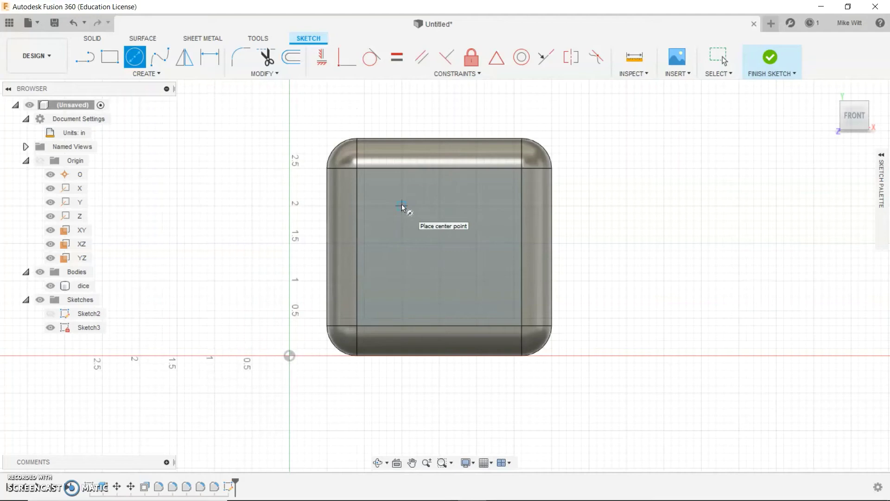
click(403, 207)
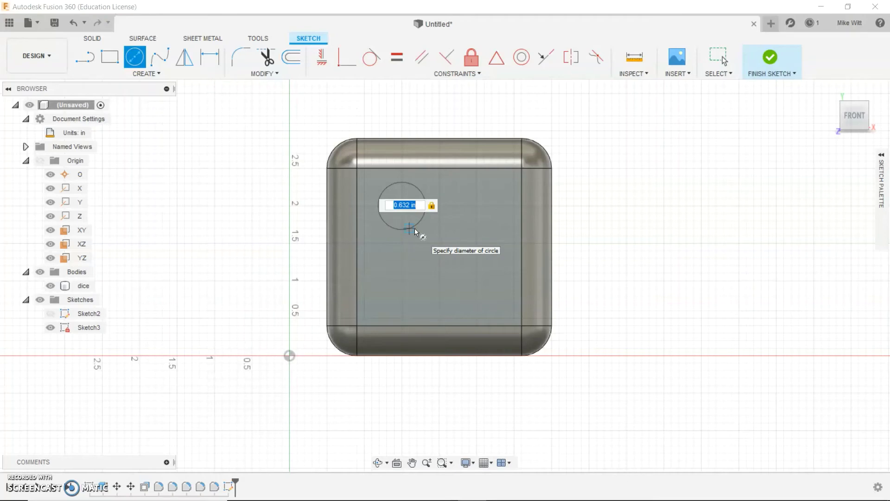
key(Return)
key(Escape)
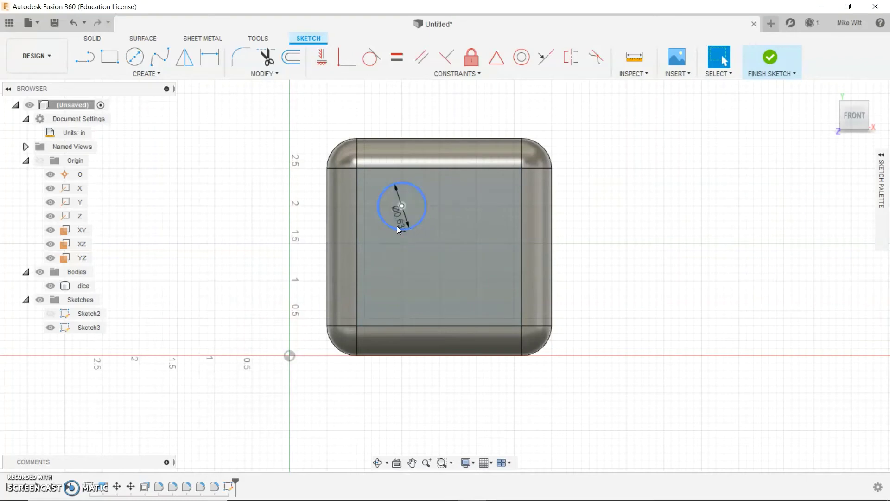
click(418, 207)
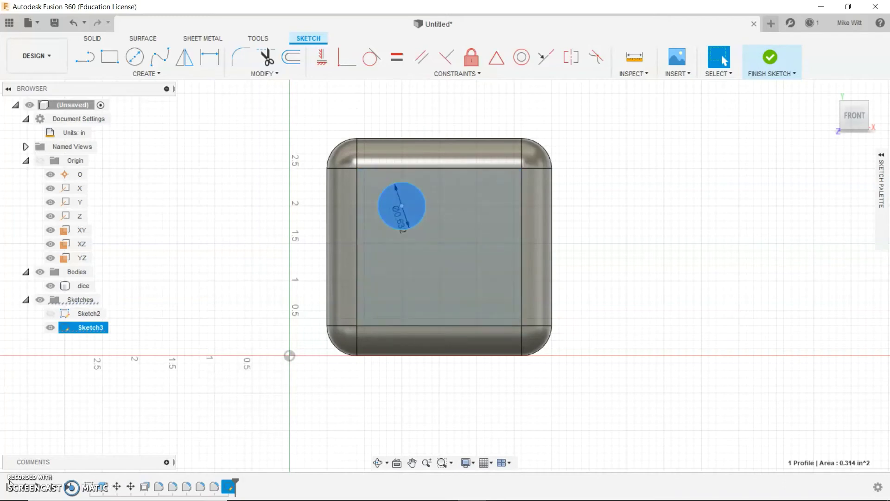
key(Escape)
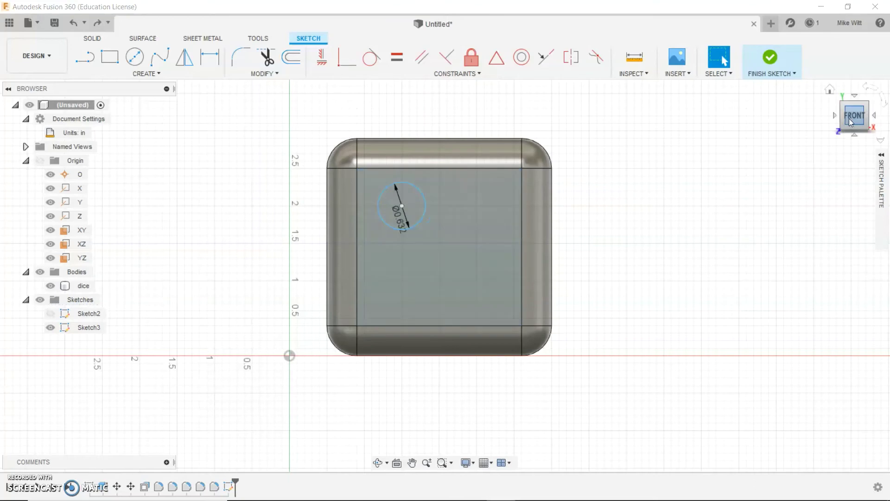
Extrude the circle on the dice's front face 0.10 in inward as a cut
drag(850, 120, 821, 138)
scroll(402, 229, down, 3)
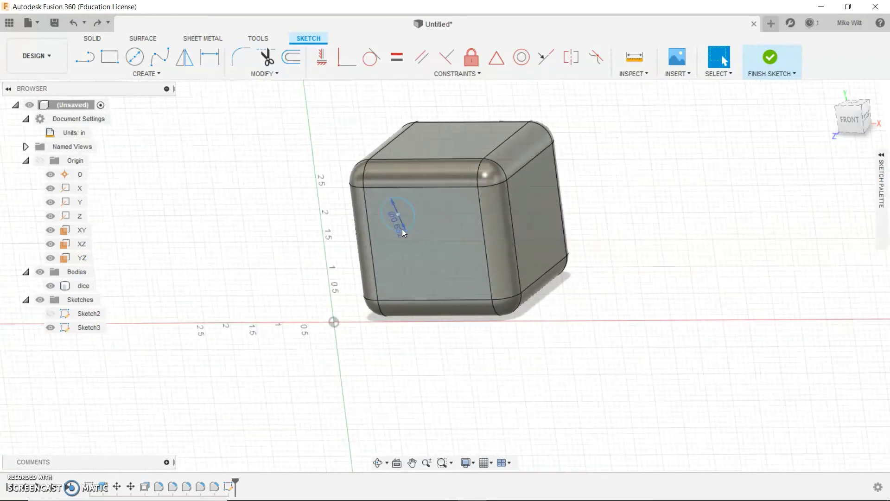
scroll(402, 229, up, 3)
scroll(402, 228, up, 3)
click(413, 195)
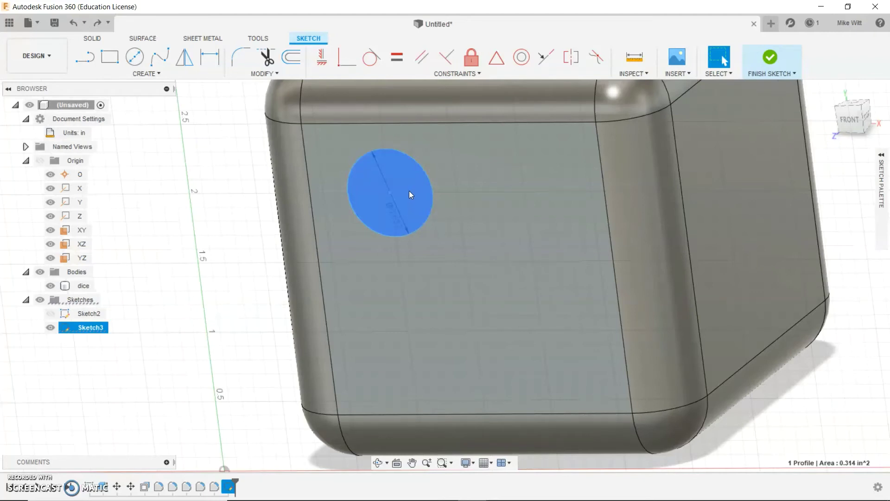
key(e)
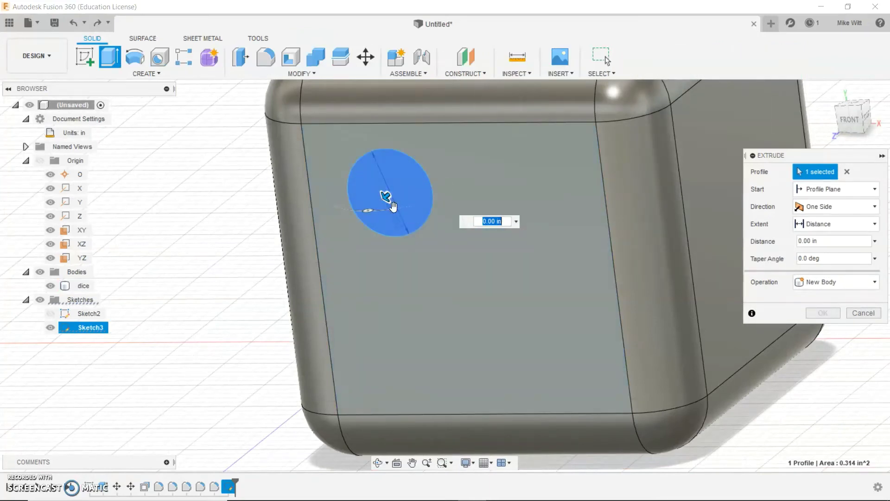
text(-.2)
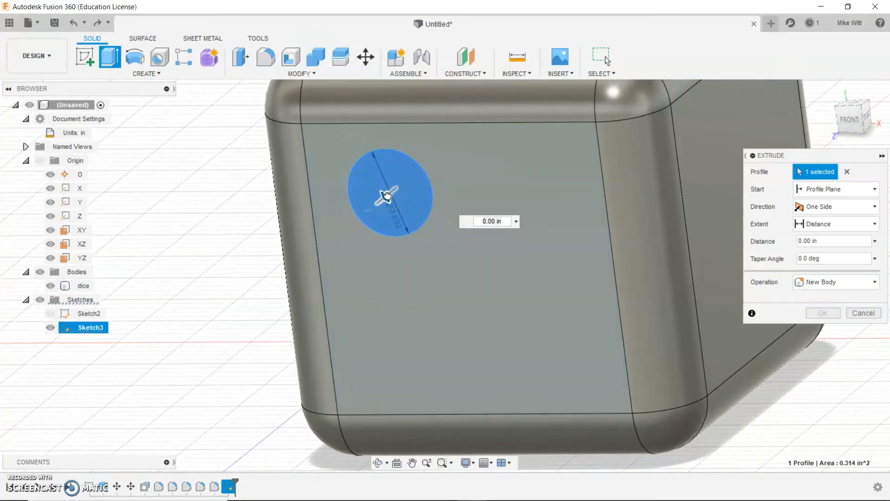
drag(395, 191, 391, 194)
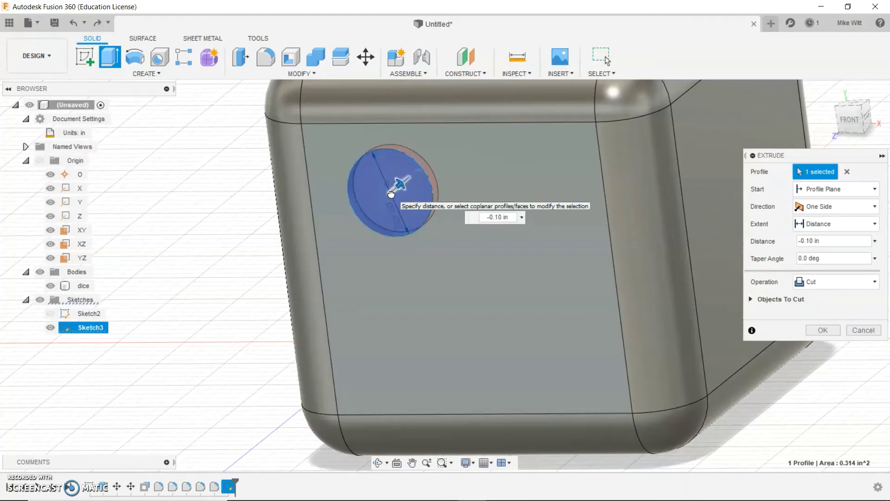
drag(391, 194, 391, 193)
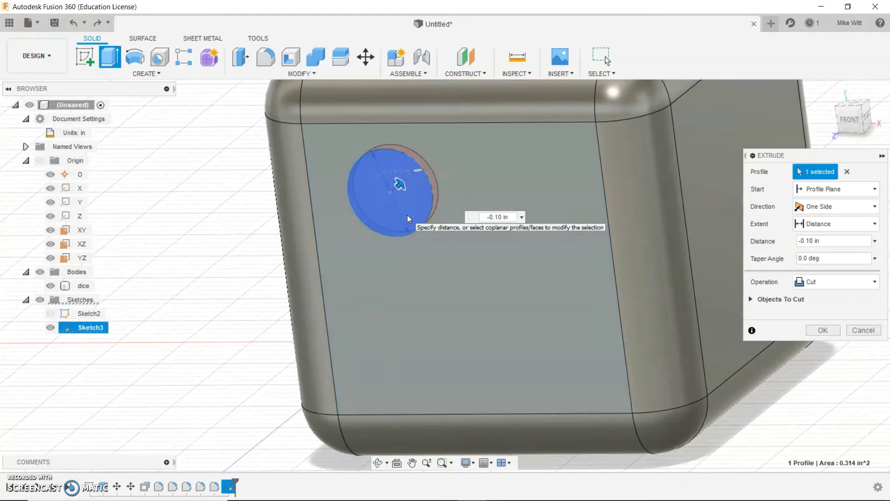
key(Return)
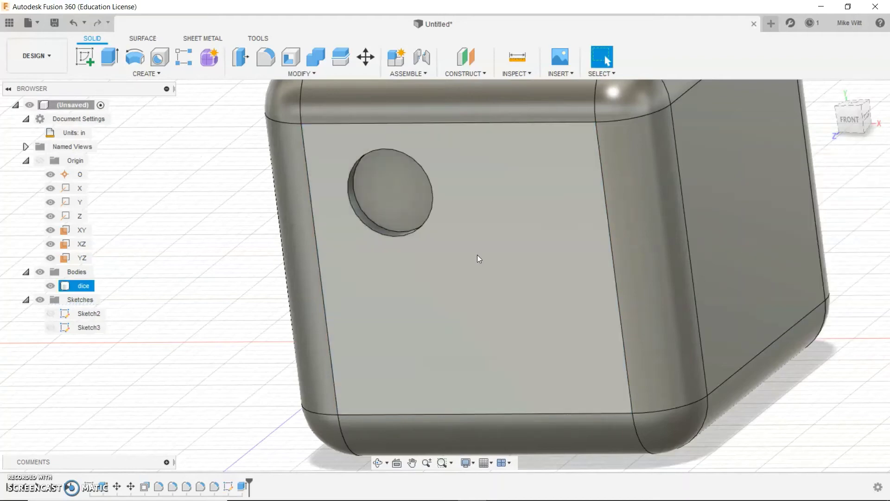
Fillet the outer rim of the circular recess on the front face with a 0.05 in radius
mouse_move(474, 258)
shift+middle_down()
mouse_move(439, 253)
mouse_move(411, 264)
mouse_move(517, 238)
mouse_move(552, 244)
mouse_move(469, 246)
mouse_move(451, 260)
mouse_move(473, 274)
mouse_move(469, 254)
shift+middle_up()
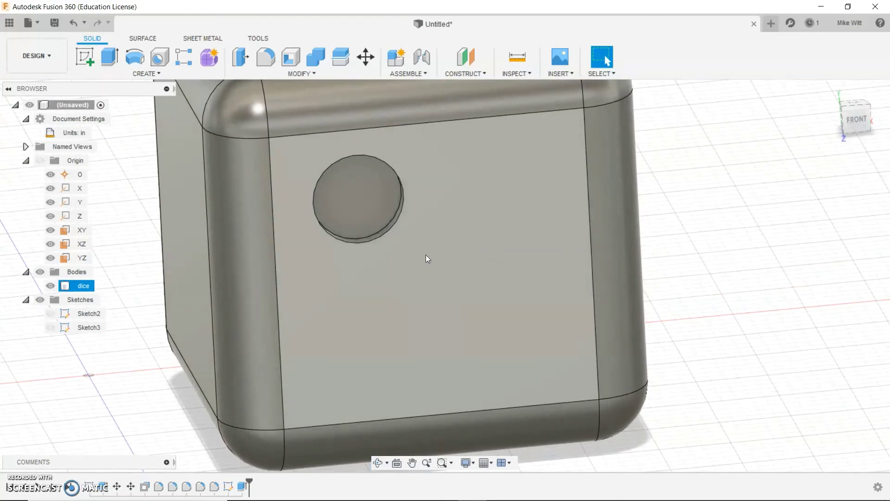
scroll(393, 241, up, 6)
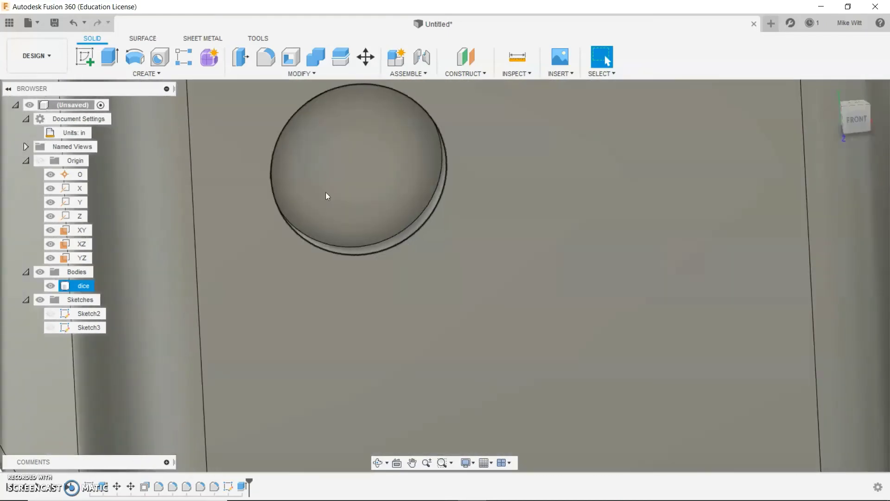
click(408, 243)
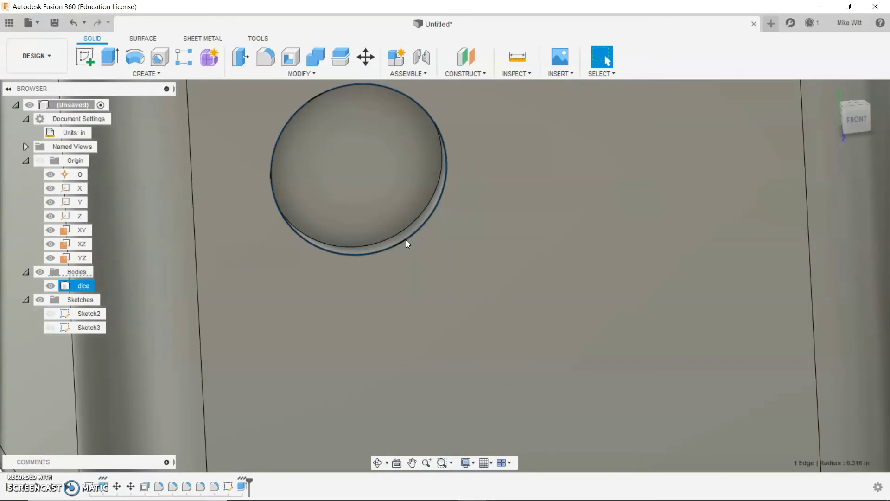
key(f)
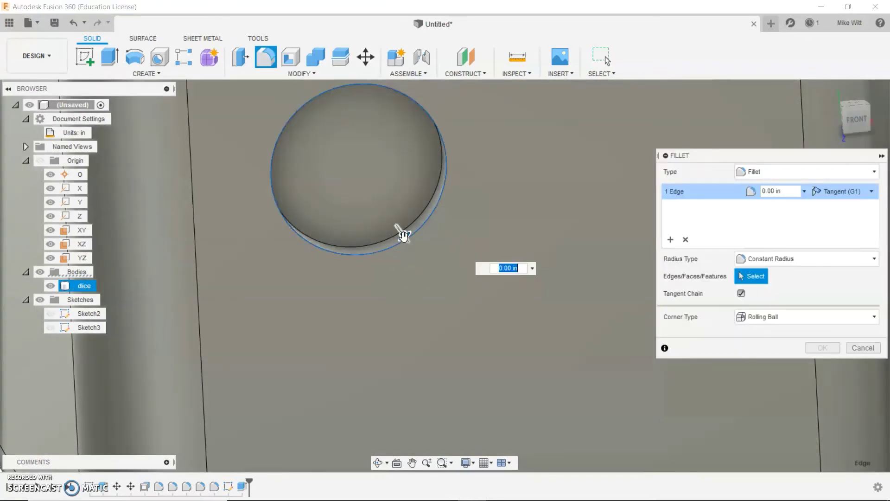
text(.075)
key(Return)
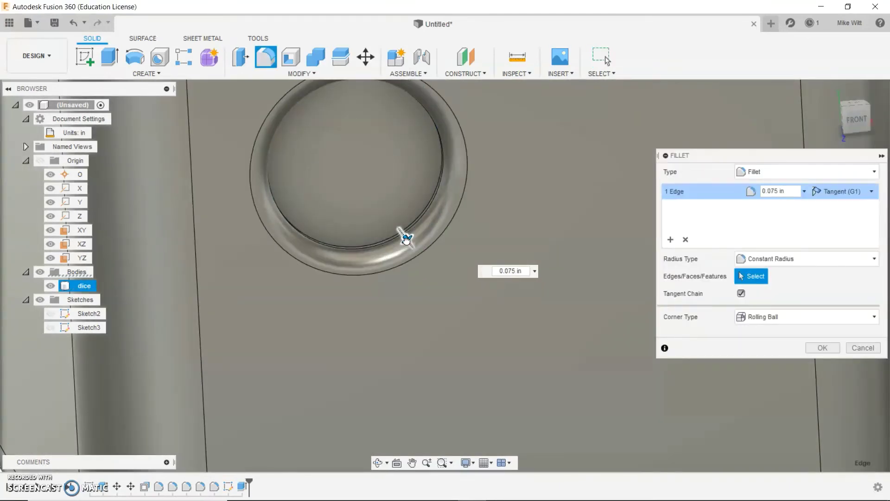
text(.05)
key(Return)
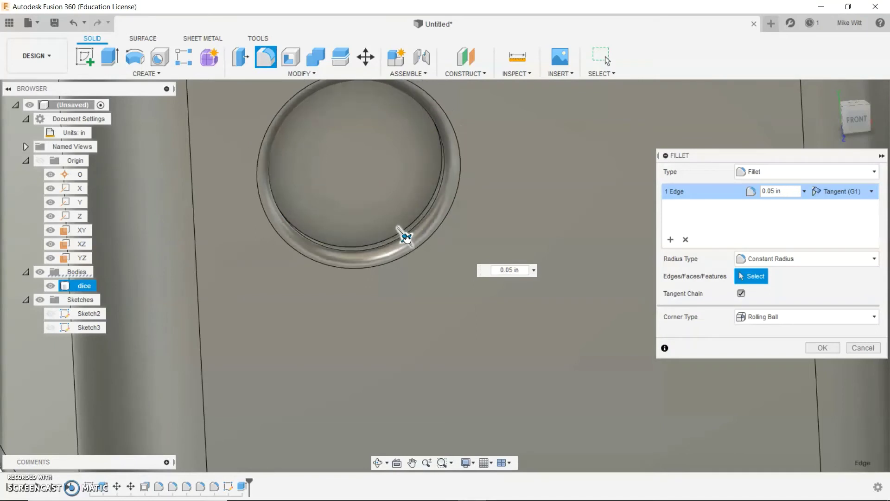
key(Return)
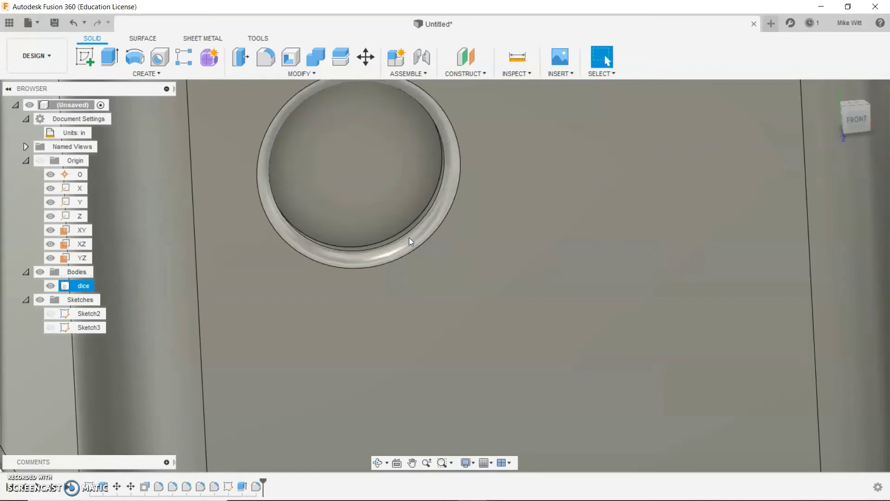
Fillet the inner bottom edge of the circular recess with a 0.075 in radius
shift+middle_drag(405, 247, 414, 230)
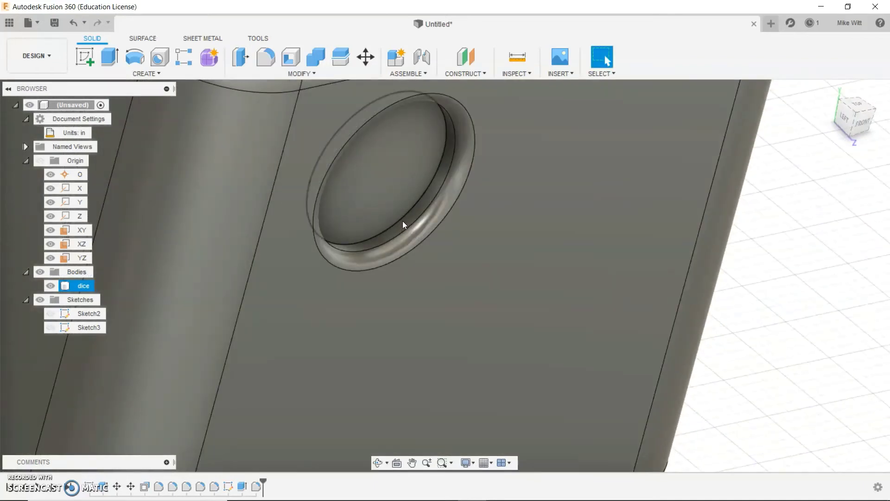
click(402, 221)
key(f)
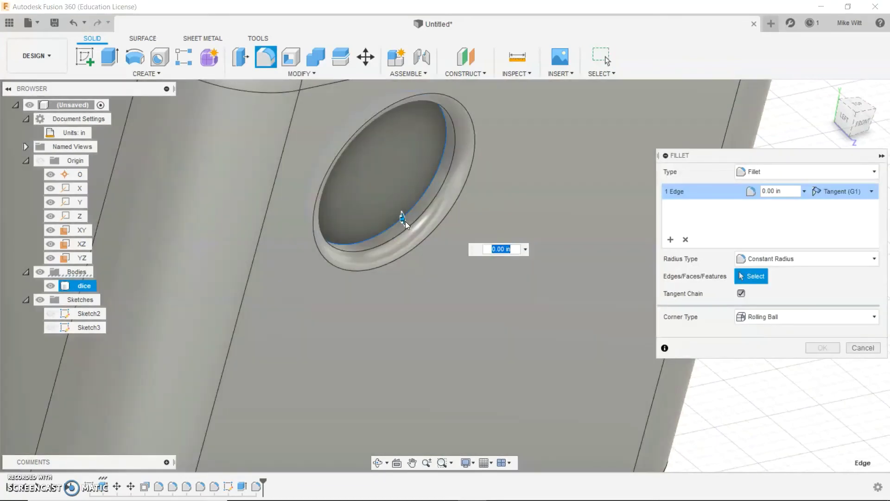
drag(405, 221, 404, 220)
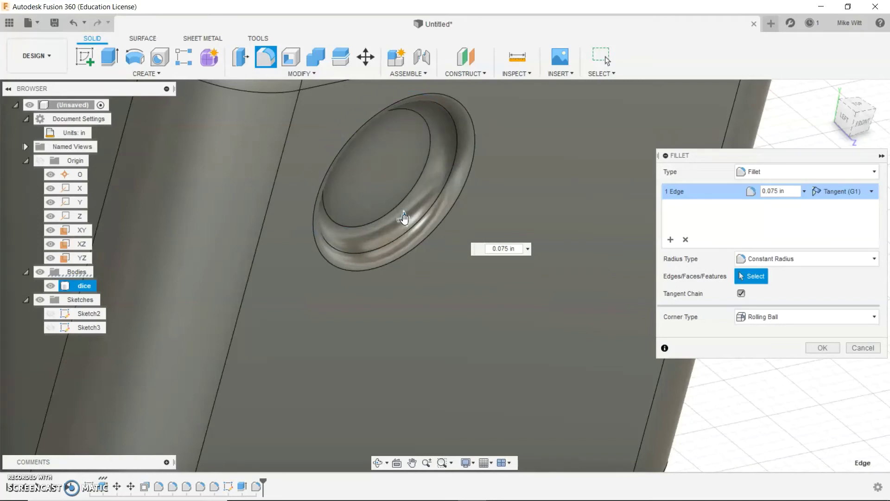
mouse_move(453, 271)
shift+middle_down()
mouse_move(446, 254)
mouse_move(455, 271)
shift+middle_up()
shift+middle_drag(412, 188, 394, 193)
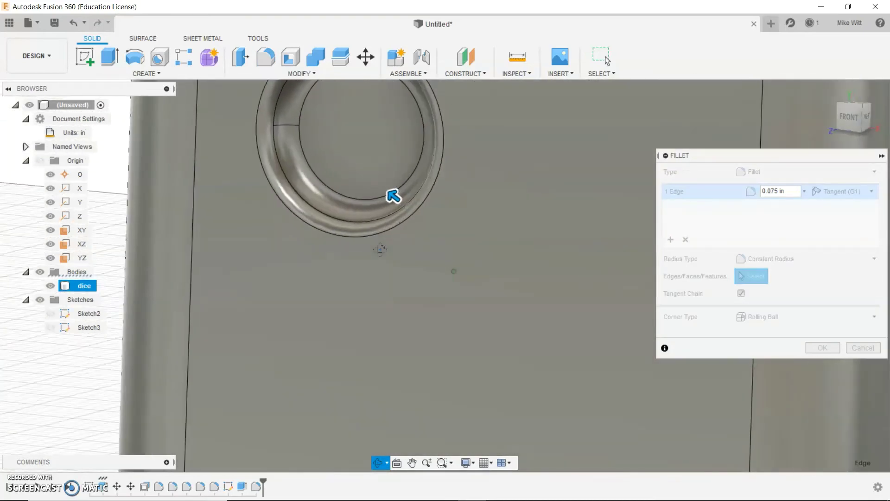
key(Return)
Select the whole dice body and open the Physical Material library for it
scroll(378, 241, down, 6)
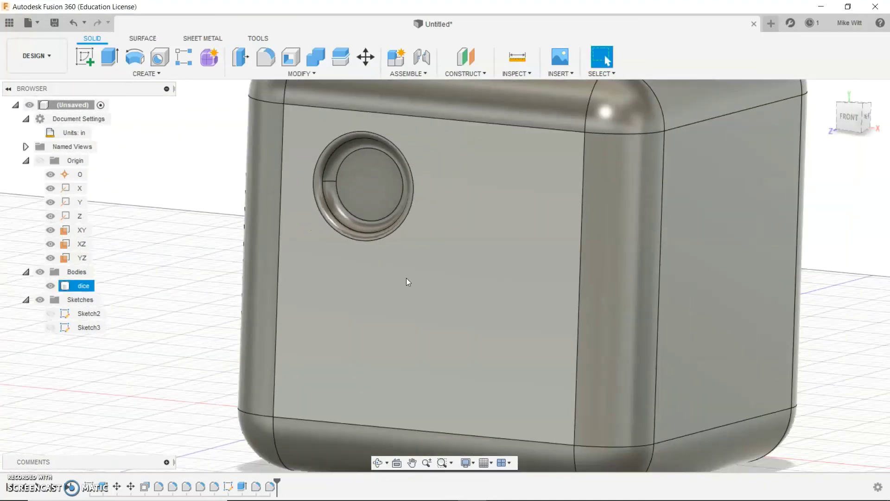
shift+middle_drag(406, 278, 440, 284)
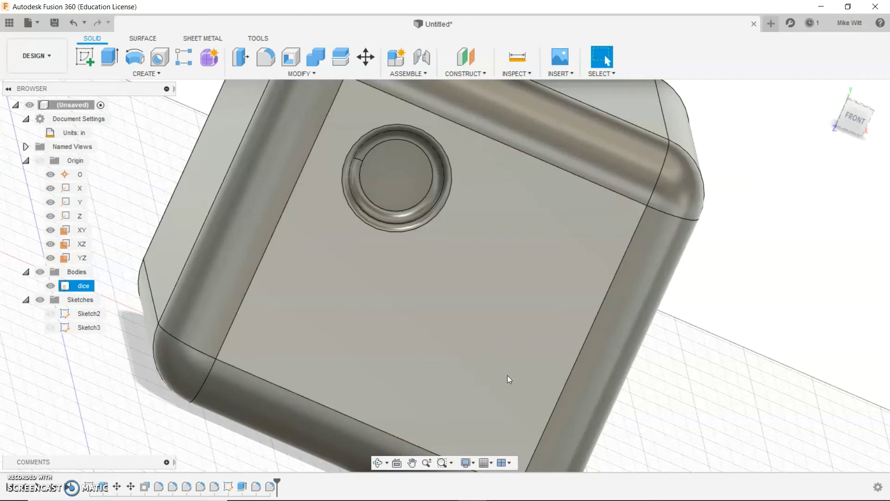
scroll(496, 374, up, 2)
scroll(494, 378, down, 5)
scroll(412, 249, up, 1)
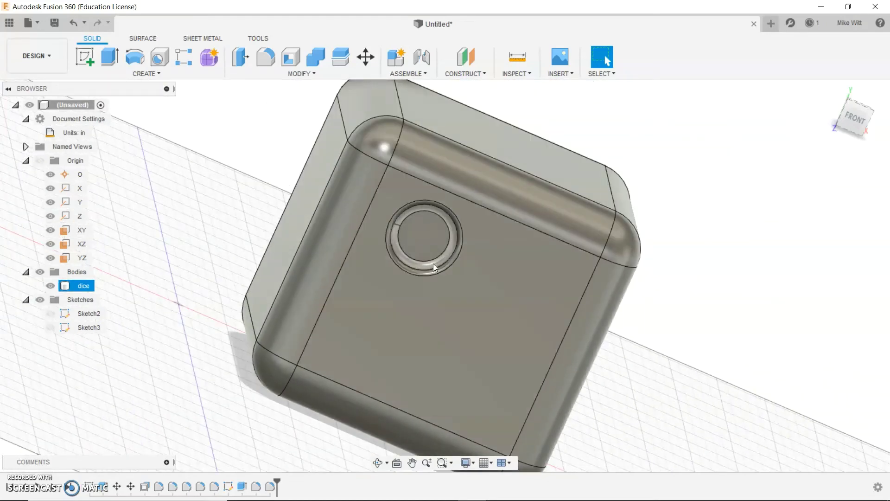
click(495, 303)
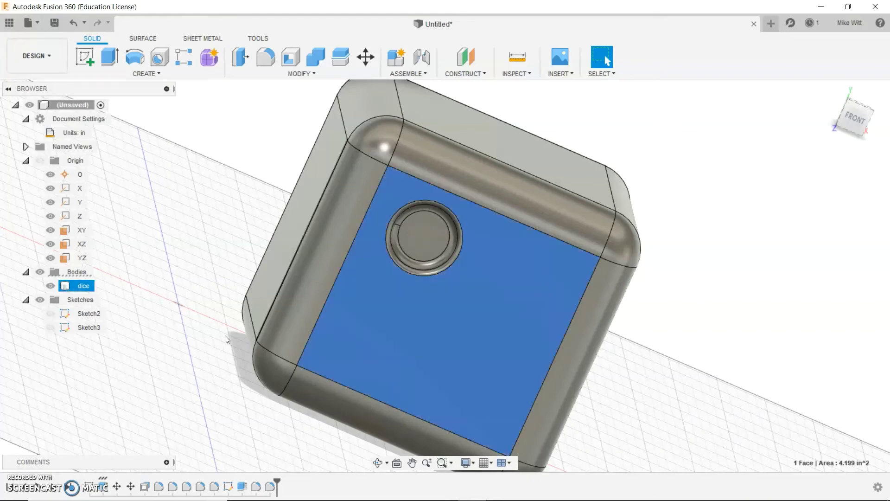
click(78, 286)
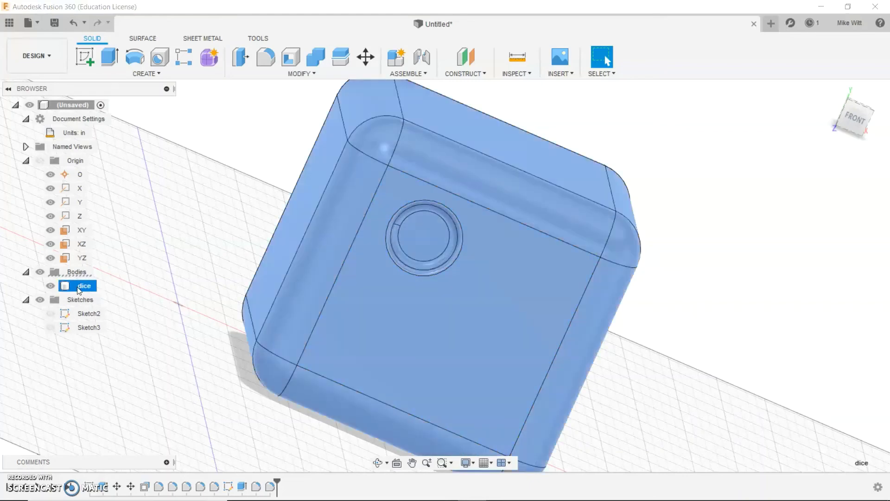
click(169, 76)
click(298, 75)
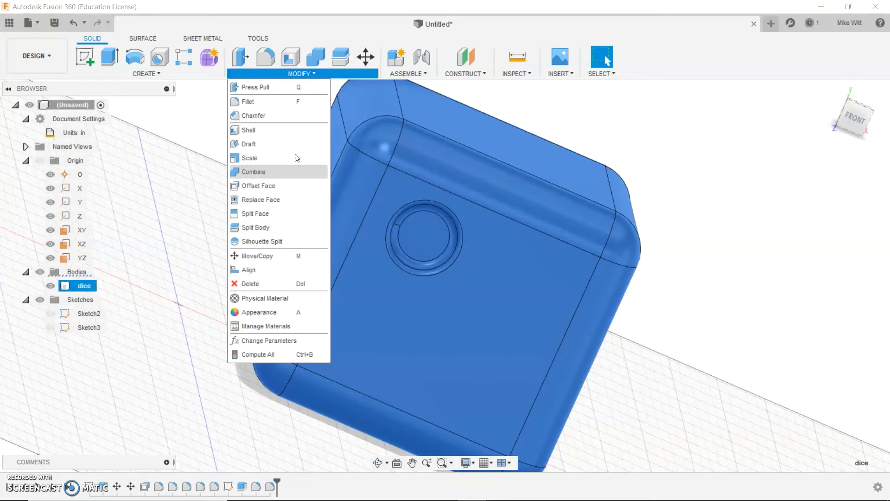
click(279, 298)
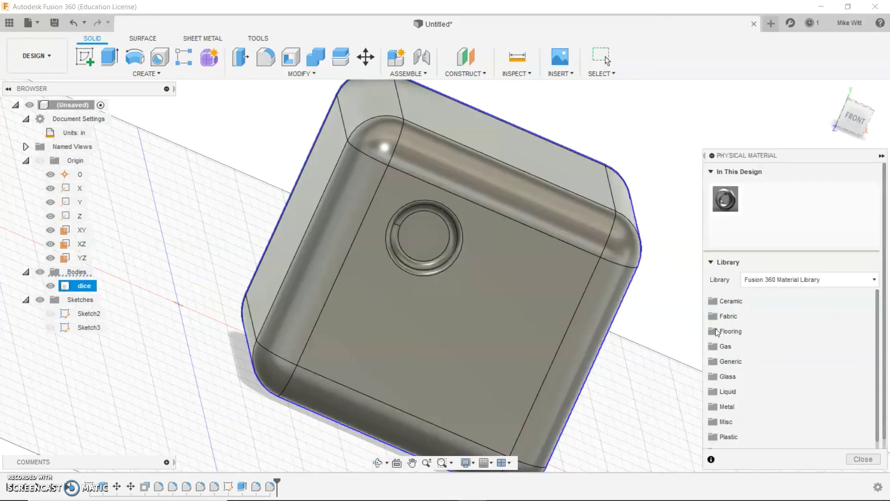
Try the Fieldstone material from the Stone category on the dice body, and reapply Steel
scroll(745, 364, down, 2)
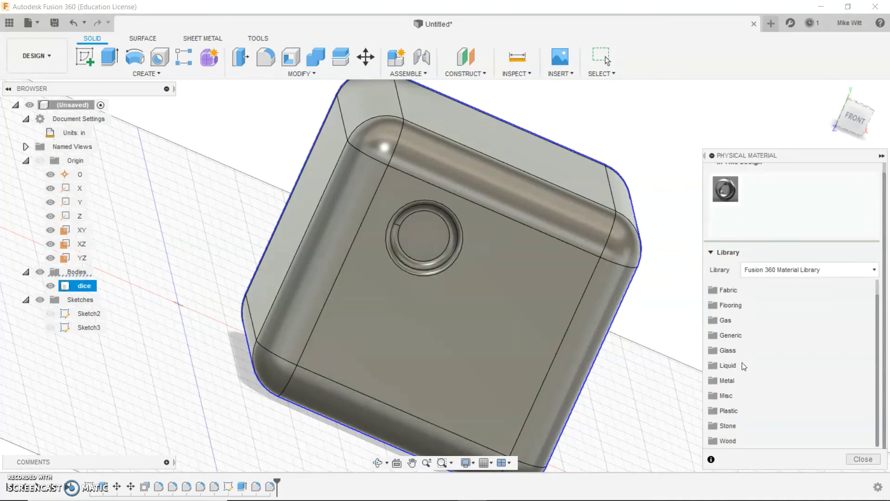
click(738, 425)
scroll(737, 413, down, 2)
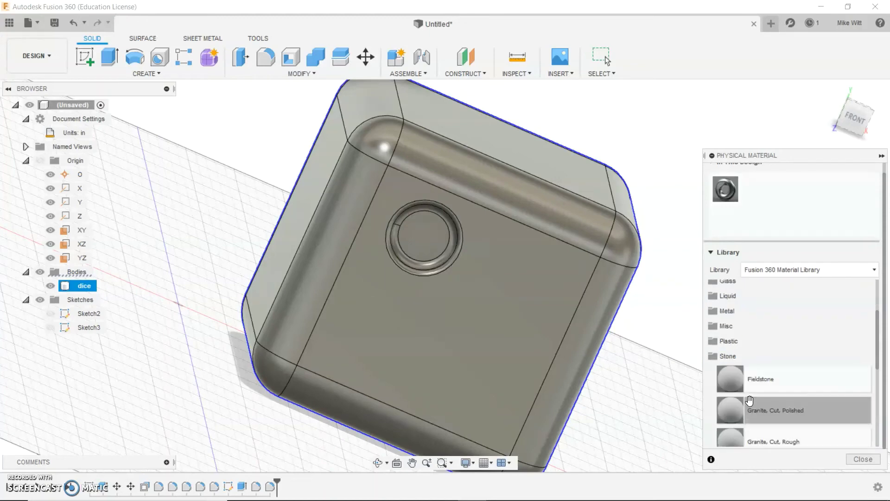
drag(726, 382, 455, 276)
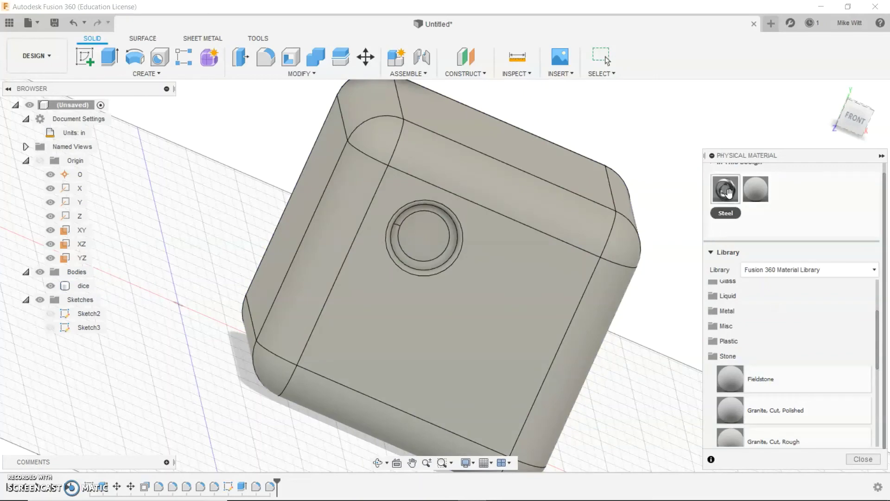
drag(726, 189, 521, 276)
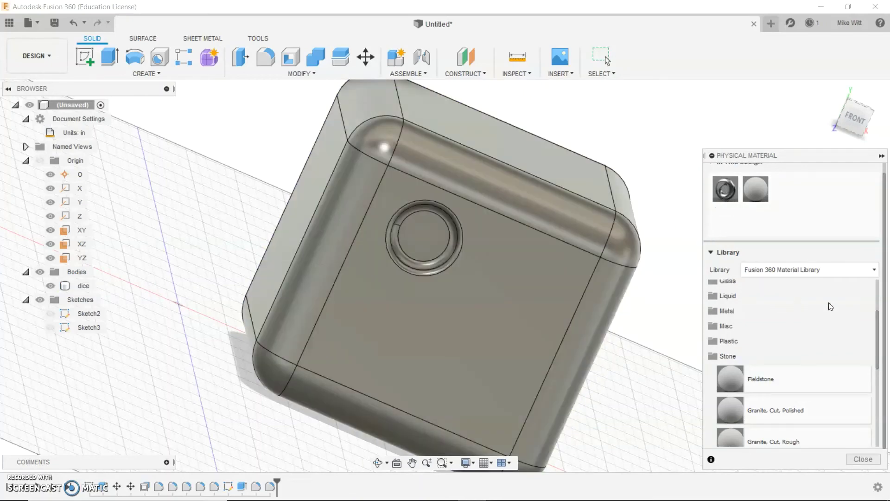
Apply the Cherry material from the Wood category to the dice body
scroll(790, 356, down, 3)
scroll(791, 356, down, 3)
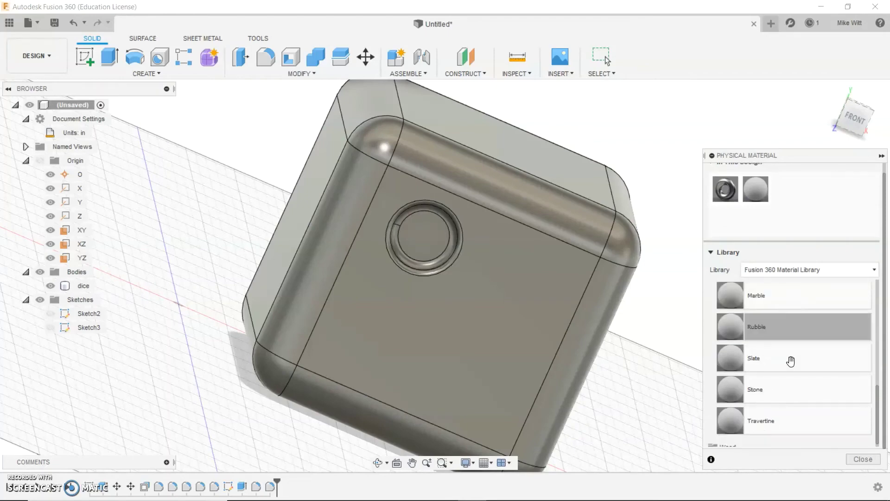
click(736, 441)
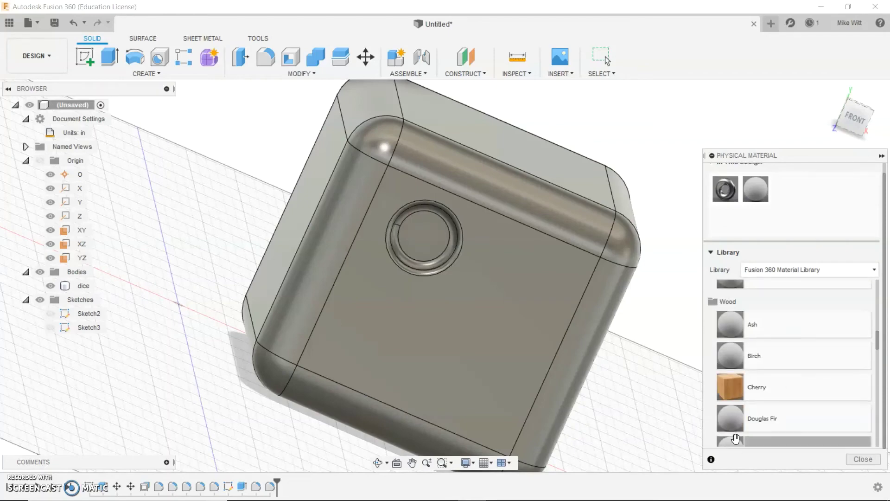
drag(737, 389, 568, 363)
drag(499, 339, 523, 341)
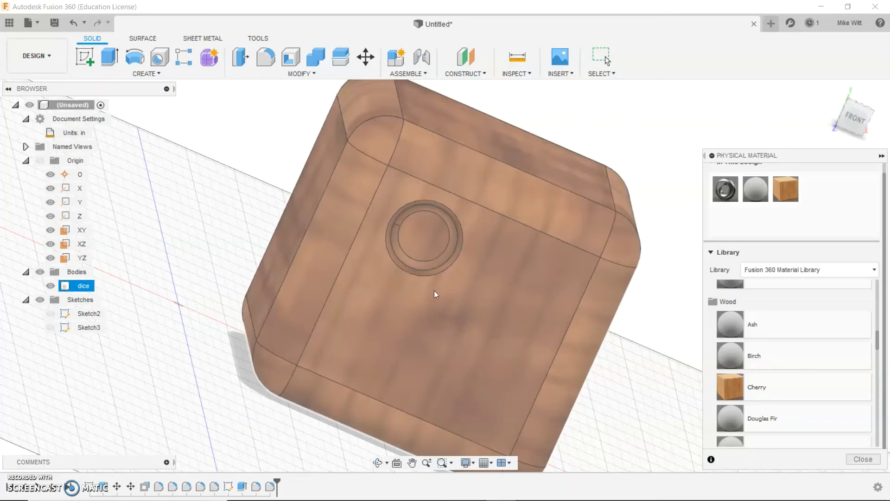
click(286, 203)
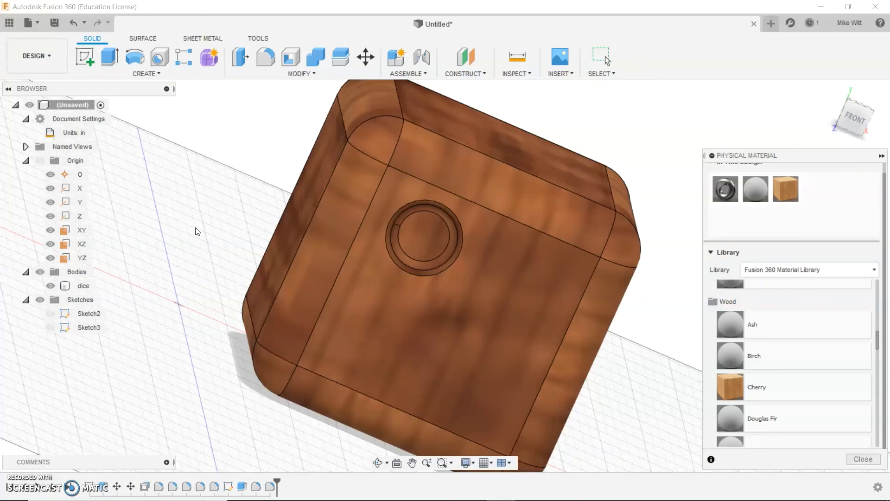
Start saving the design and name it with the owner's surname followed by "Dice"
click(53, 23)
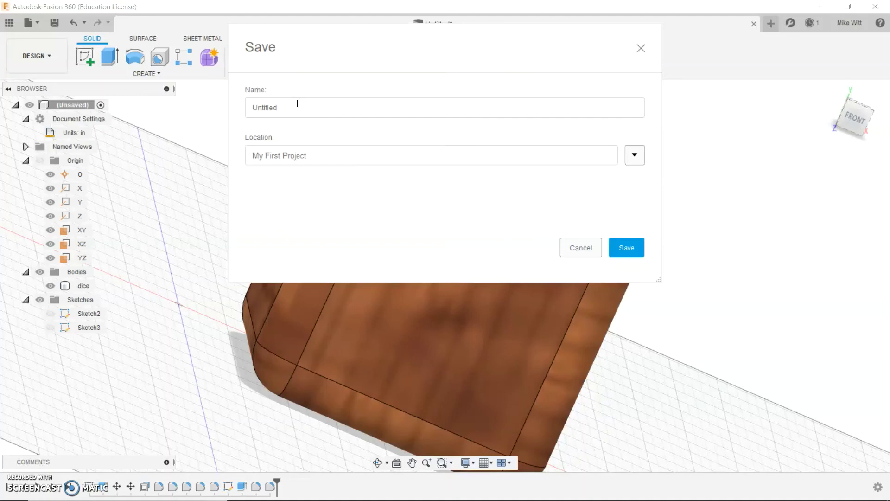
click(297, 103)
key(BackSpace)
key(BackSpace)
key(BackSpace)
key(BackSpace)
key(BackSpace)
key(BackSpace)
key(BackSpace)
key(BackSpace)
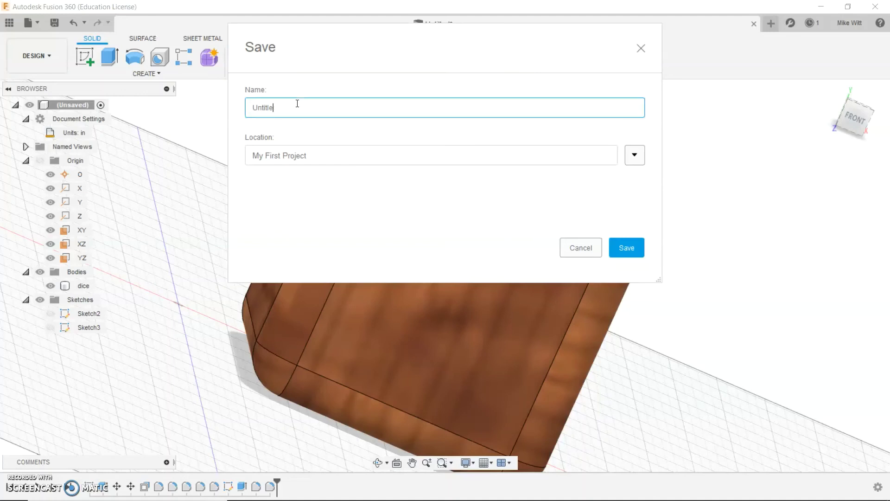
text(Witt)
text(Dice)
Create a folder named "Project 1" in My First Project and choose it as the save location
click(635, 155)
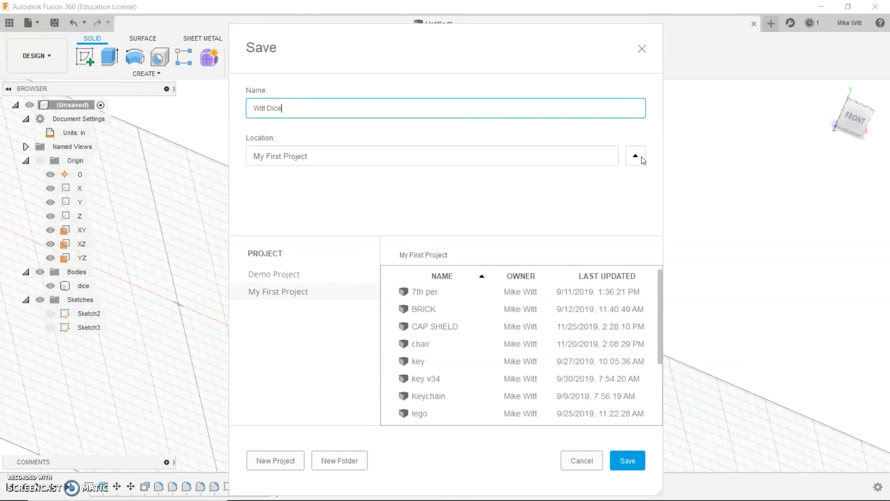
click(343, 462)
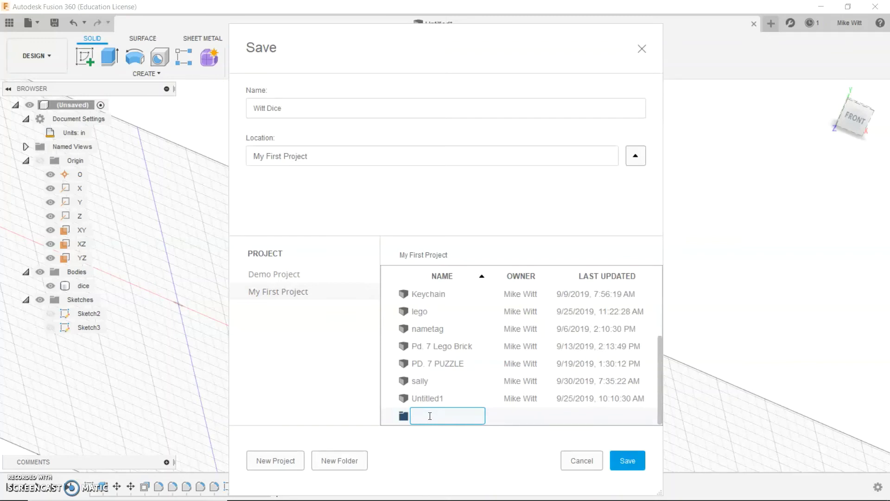
text(Project 1)
key(Return)
click(431, 416)
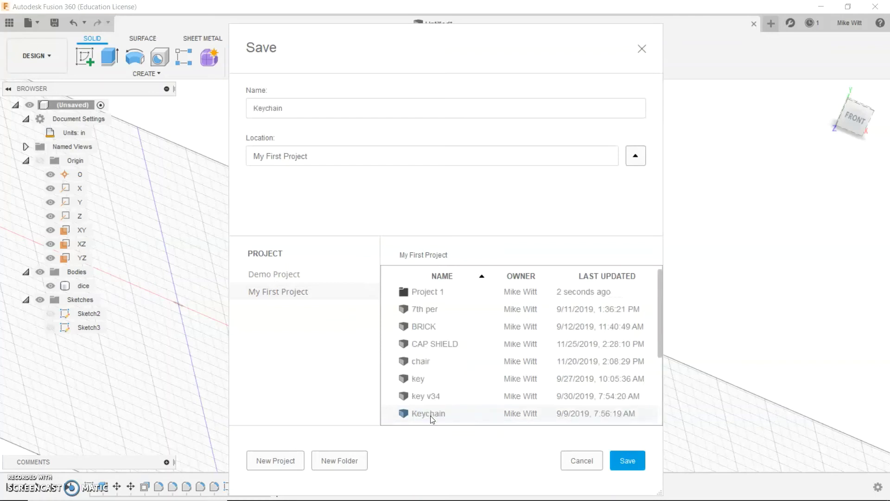
double_click(439, 296)
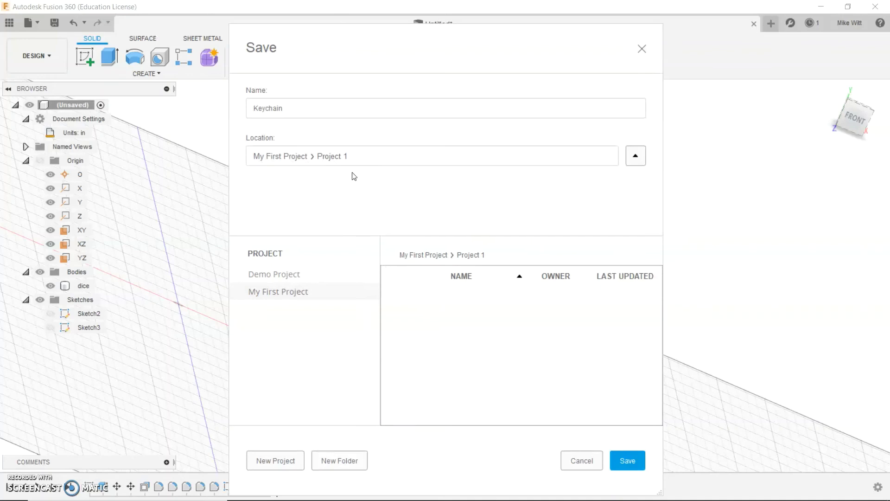
Replace the file name with the owner's surname followed by "dice" in lower case, and save the design
click(326, 111)
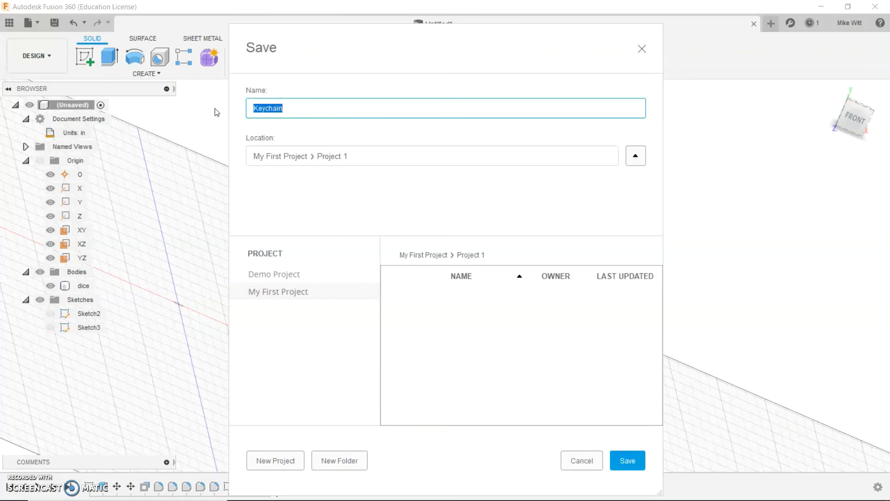
text(witt dice)
click(631, 460)
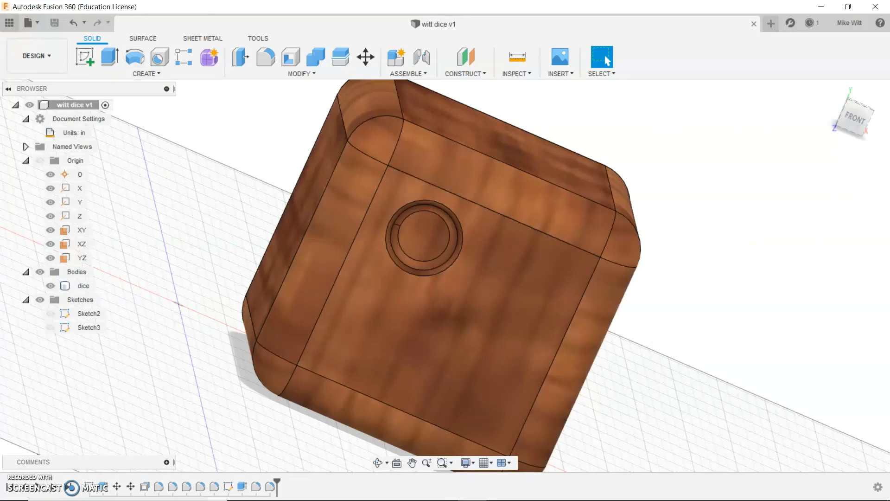
Export the dice design as an STL file to the Documents folder
click(38, 24)
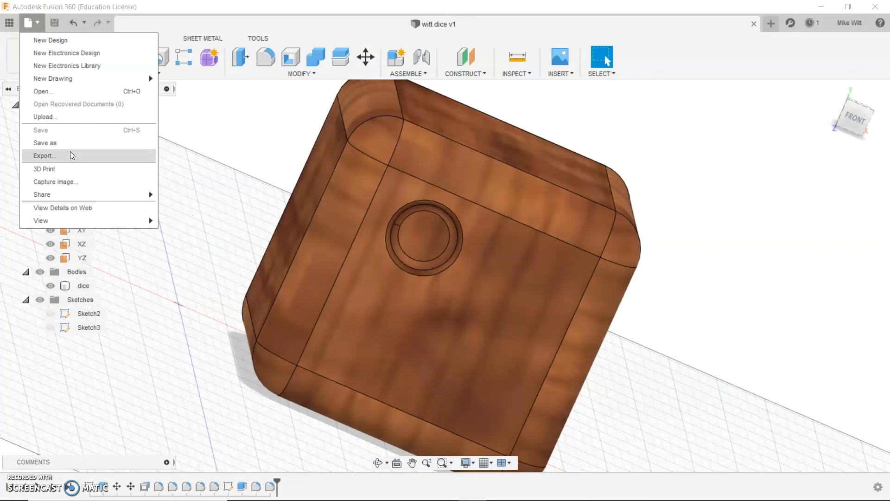
click(58, 158)
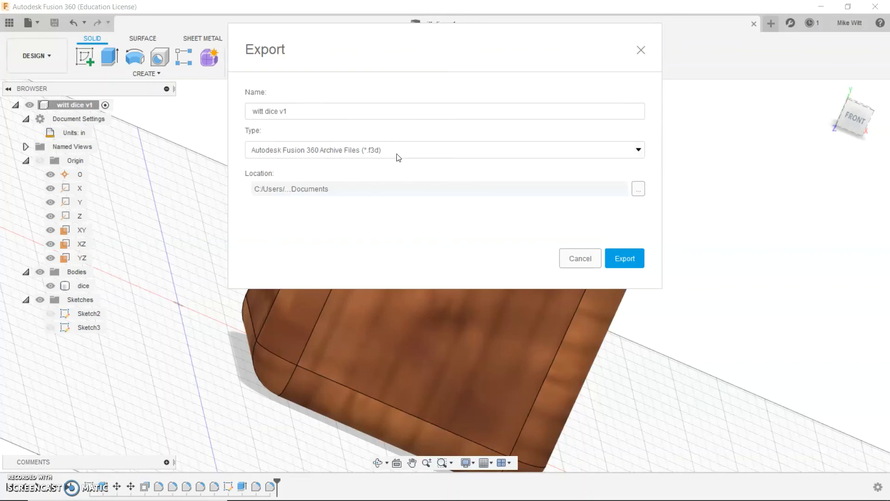
click(640, 153)
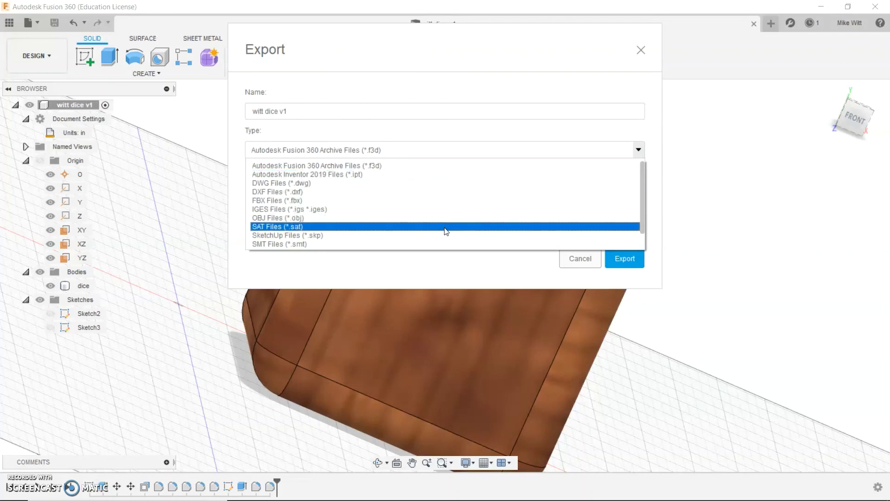
scroll(441, 218, down, 1)
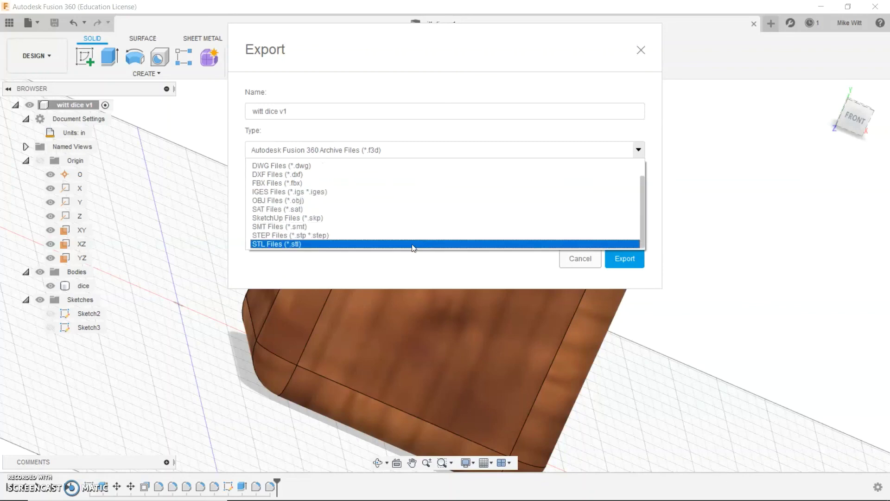
click(294, 244)
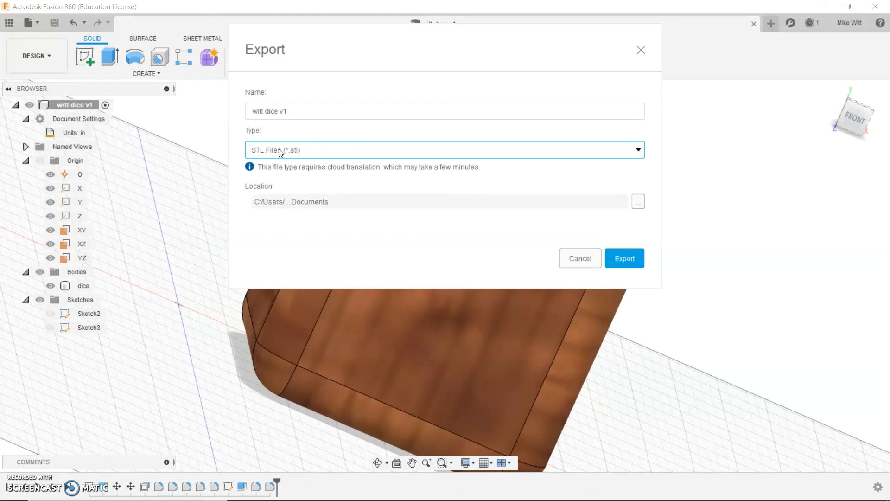
click(630, 258)
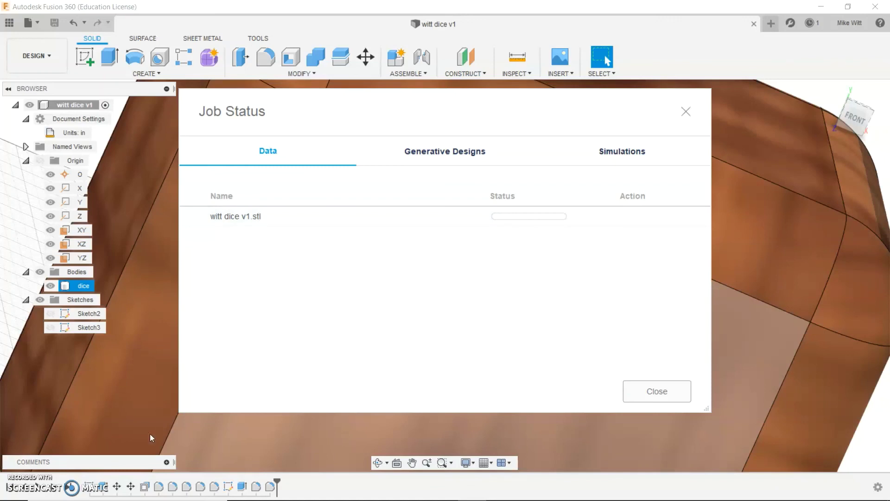
key(Escape)
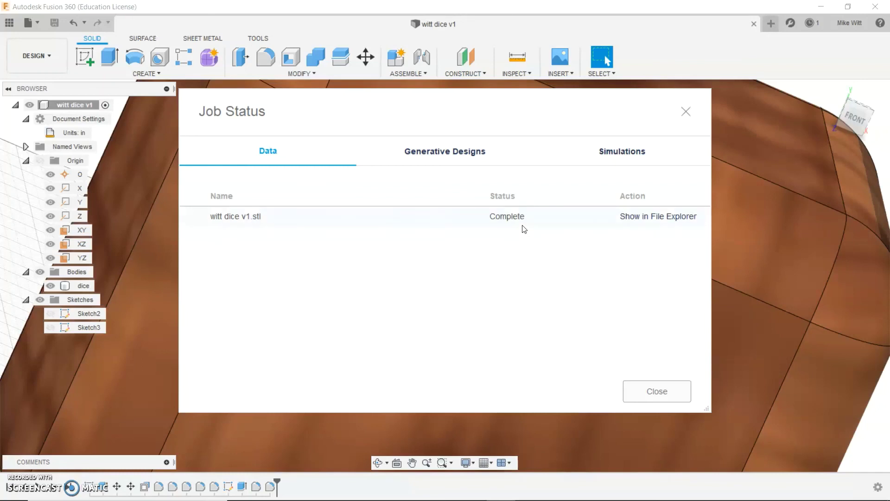
Open the exported STL from File Explorer in 3D Viewer, inspect the dice from another angle, and close the viewer, folder and job status
click(638, 217)
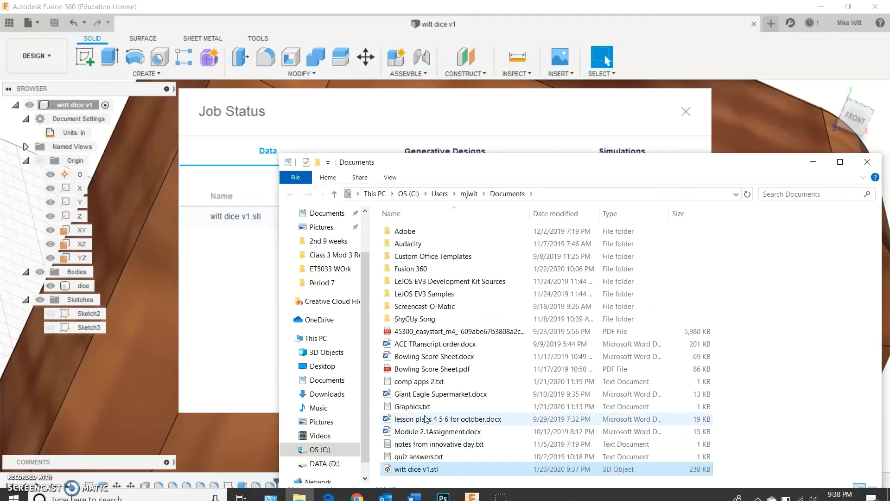
double_click(420, 470)
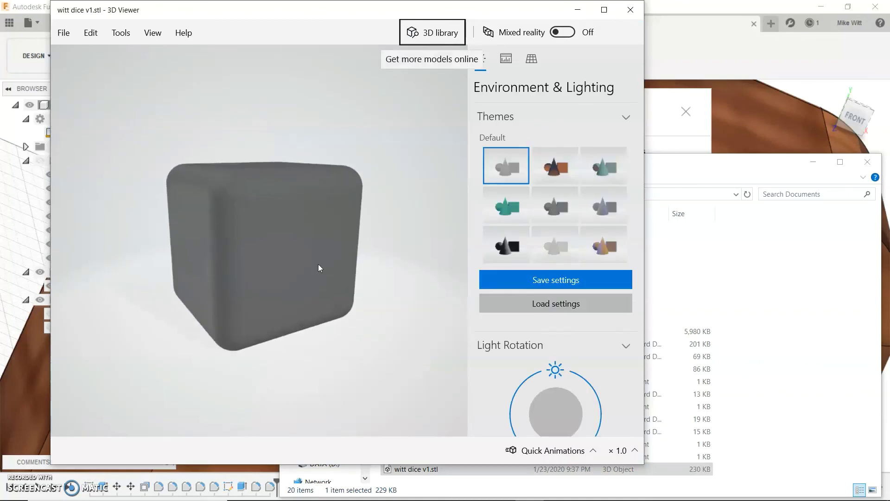
drag(318, 268, 352, 241)
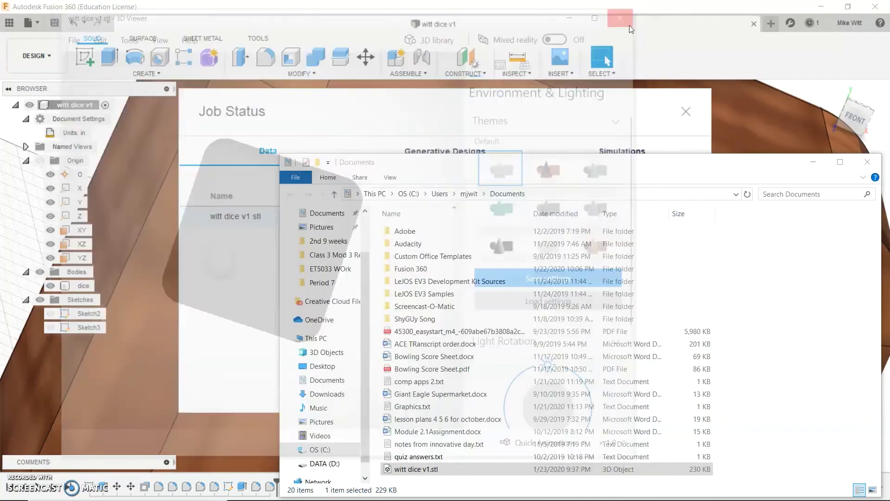
click(630, 10)
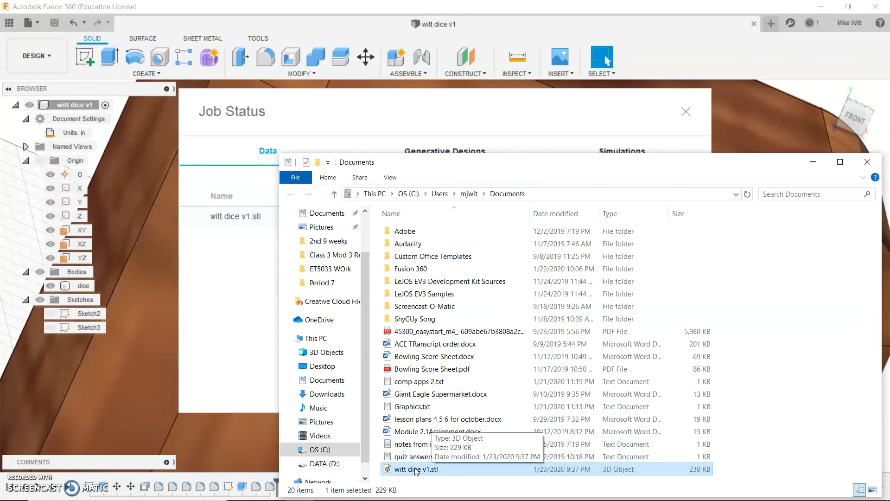
click(867, 163)
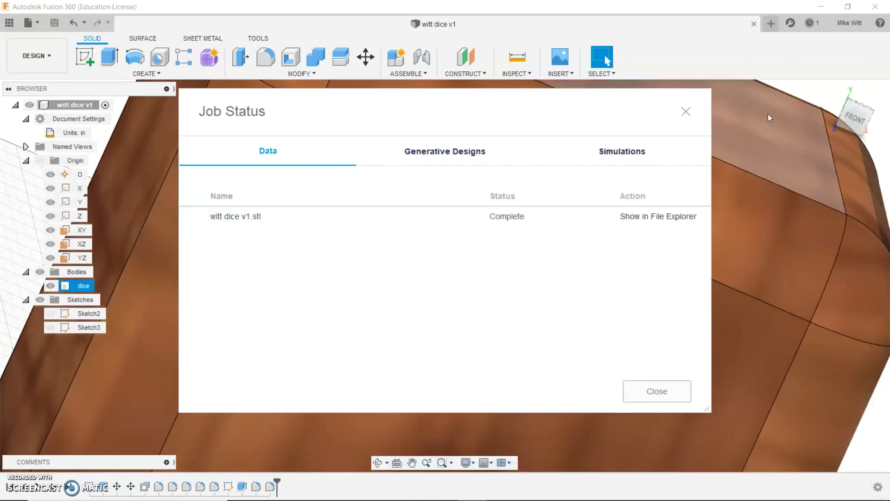
click(686, 113)
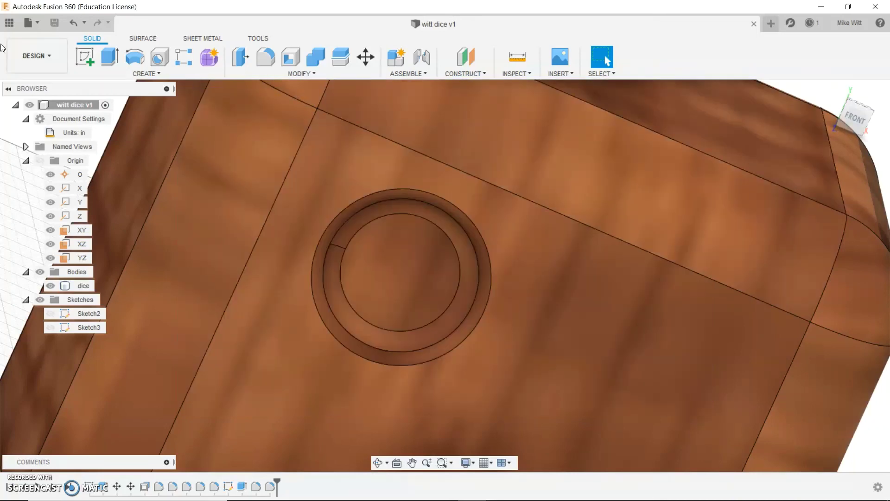
Browse My First Project, open the saved dice design from the Project 1 folder, and close the project data
click(8, 24)
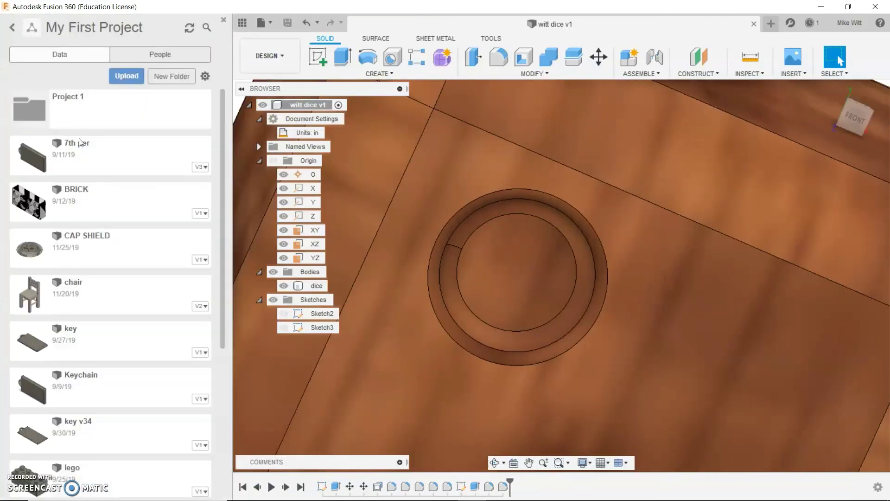
scroll(111, 180, down, 5)
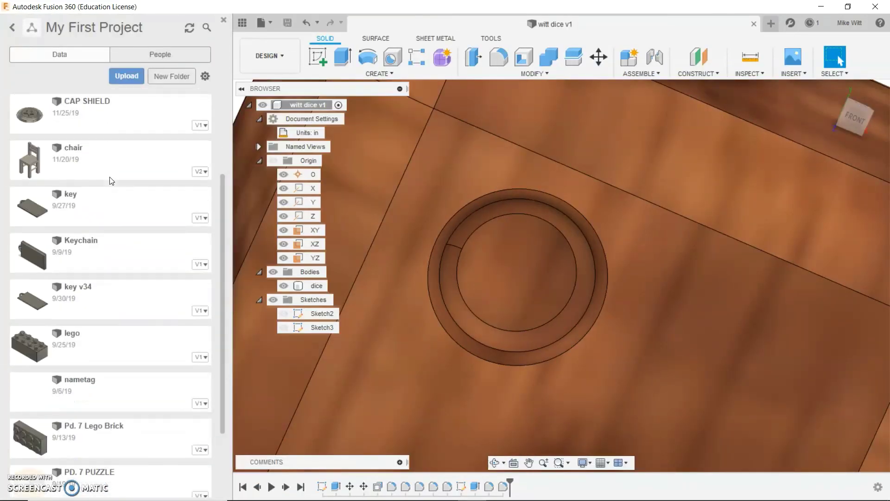
scroll(112, 366, up, 5)
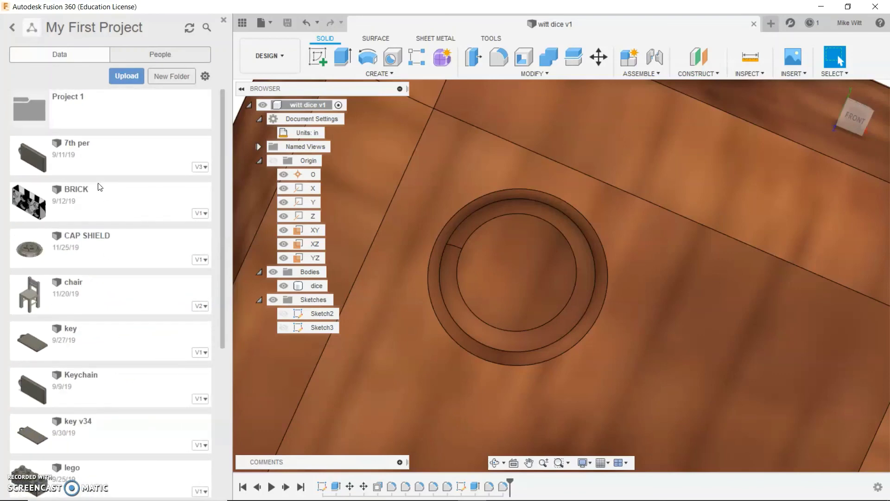
click(31, 111)
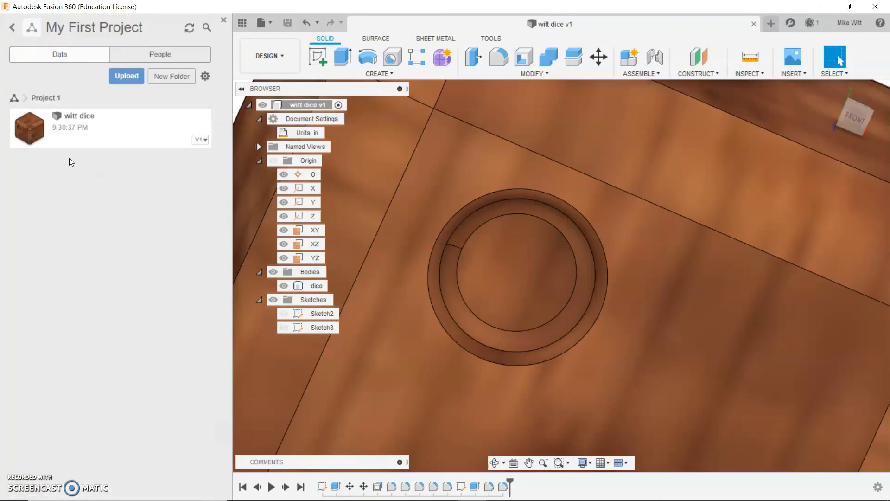
double_click(123, 137)
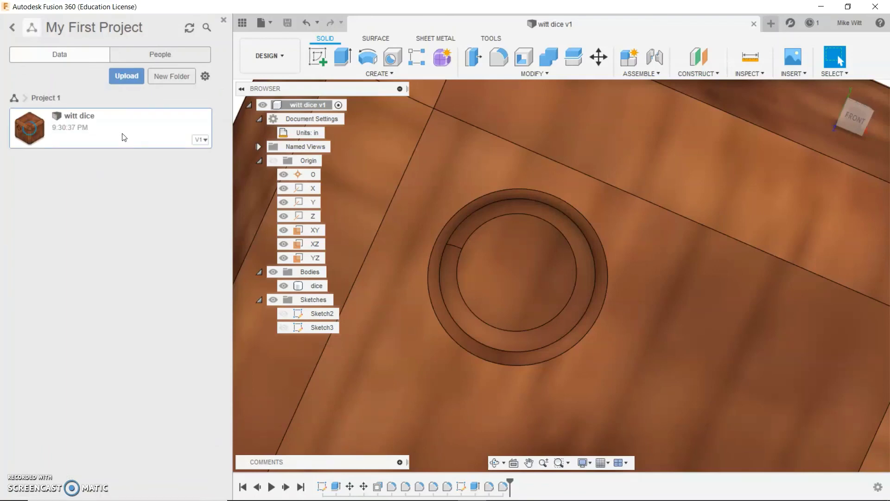
click(477, 187)
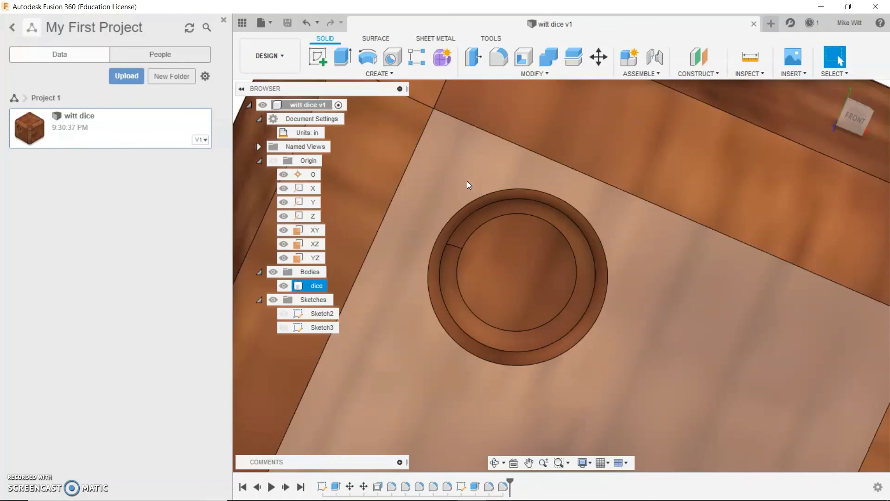
click(223, 20)
scroll(377, 225, down, 4)
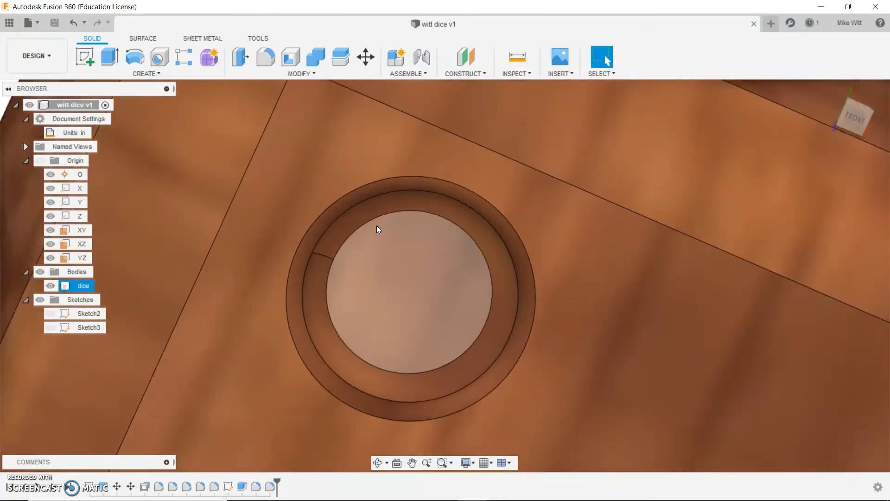
scroll(376, 226, down, 3)
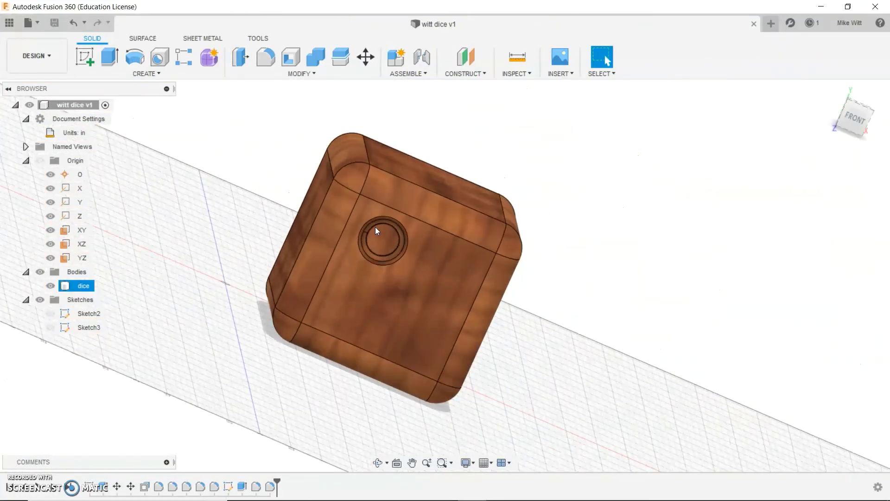
scroll(375, 228, up, 2)
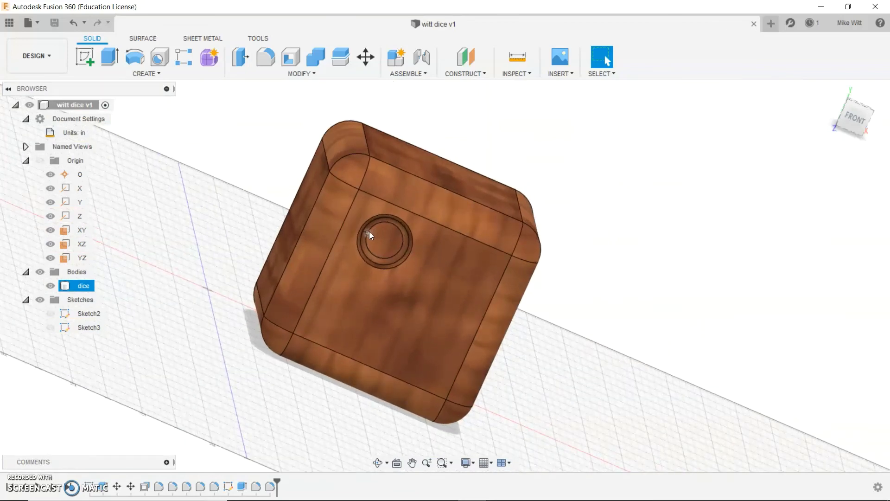